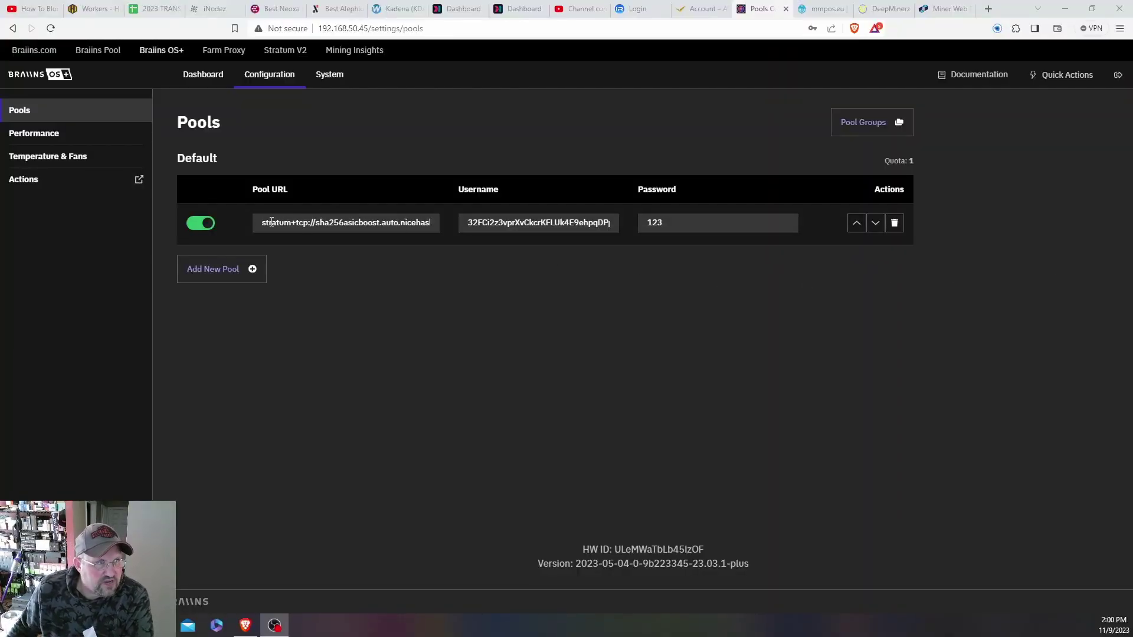
- Copy the pool URL from the Braiins OS+ configuration into the ePIC miner's first pool address: stratum+tcp://sha256asicboost.auto.nicehash.com:9200
drag(261, 222, 440, 225)
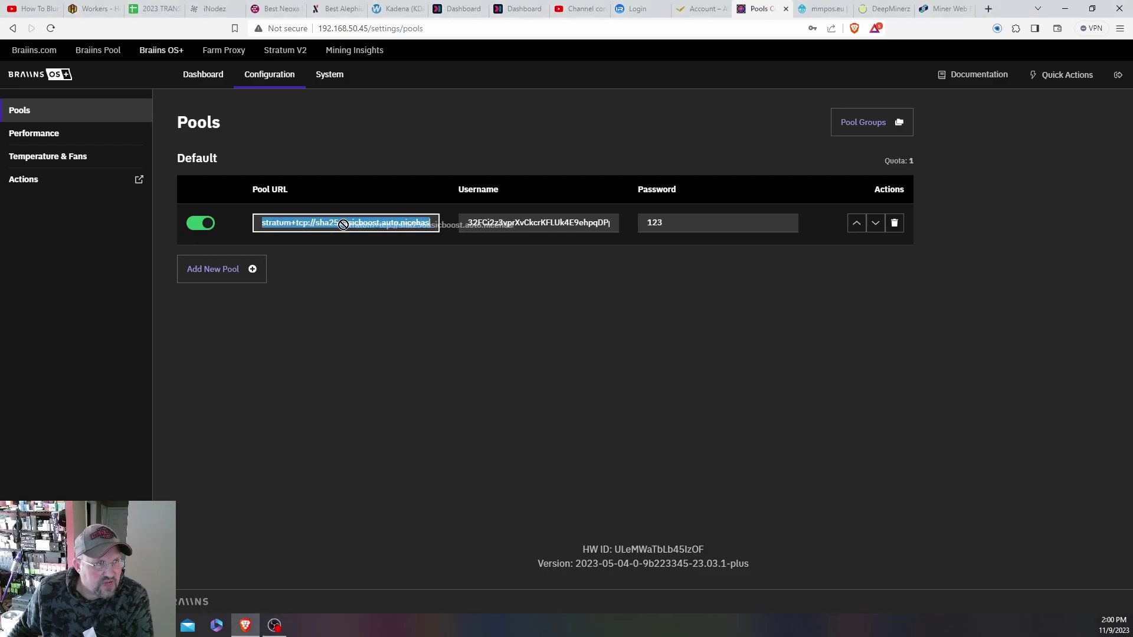
right_click(300, 229)
click(320, 260)
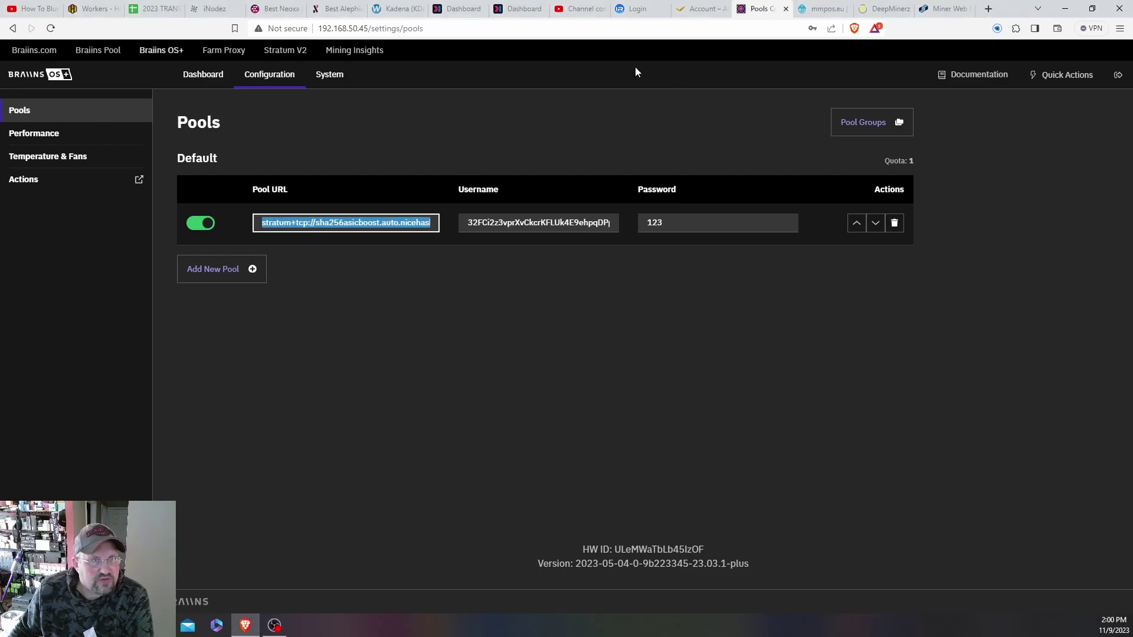
click(944, 8)
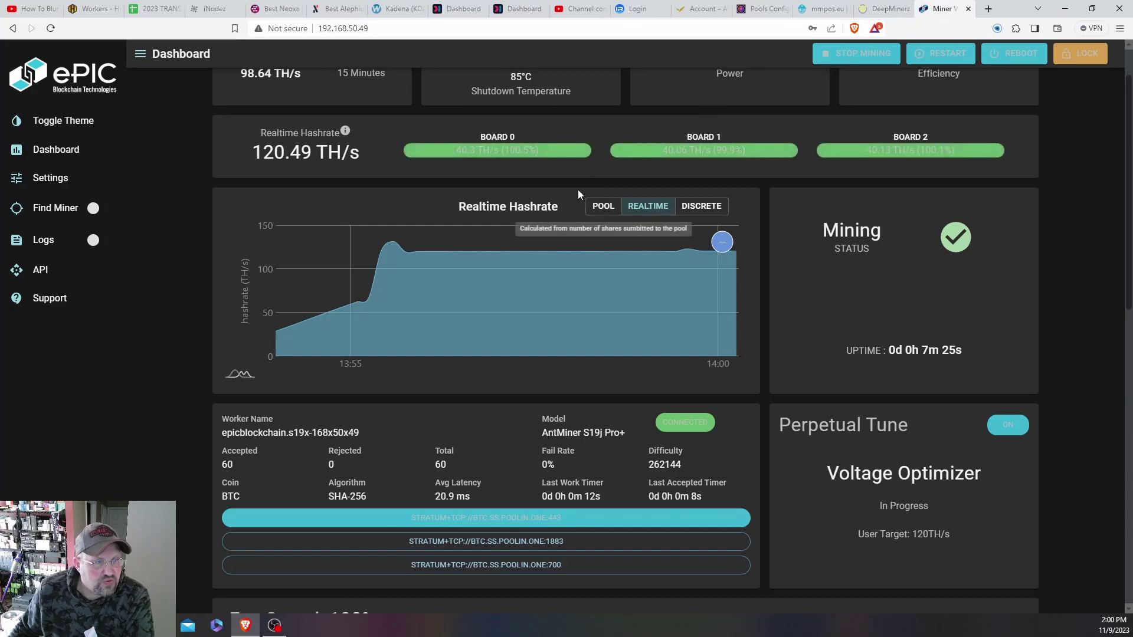
click(50, 179)
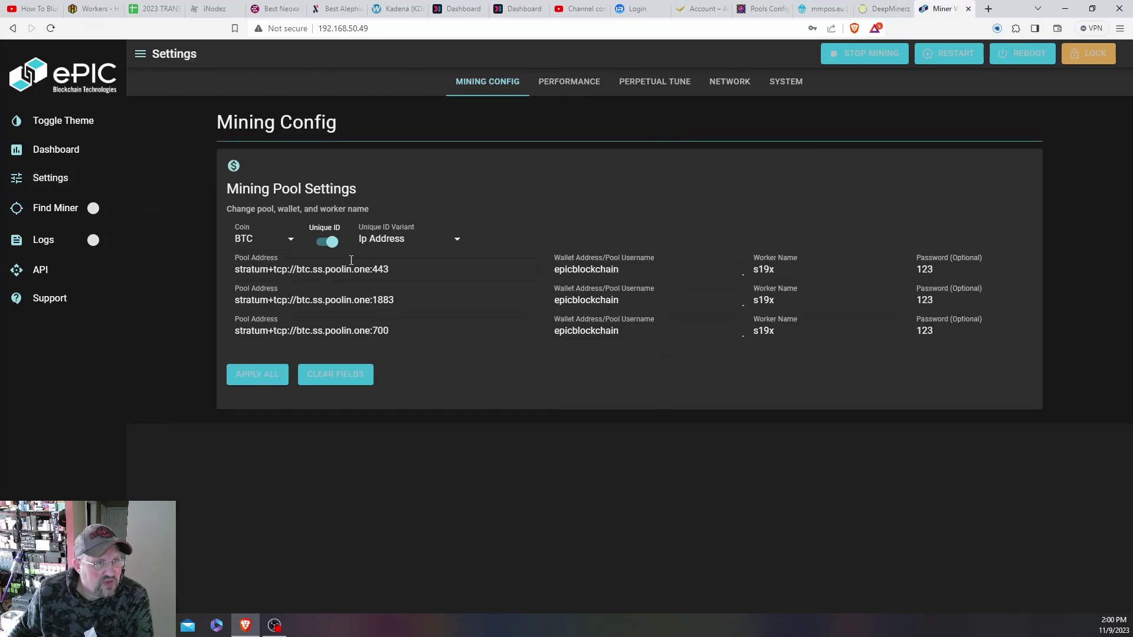
drag(400, 269, 224, 266)
key(ctrl+v)
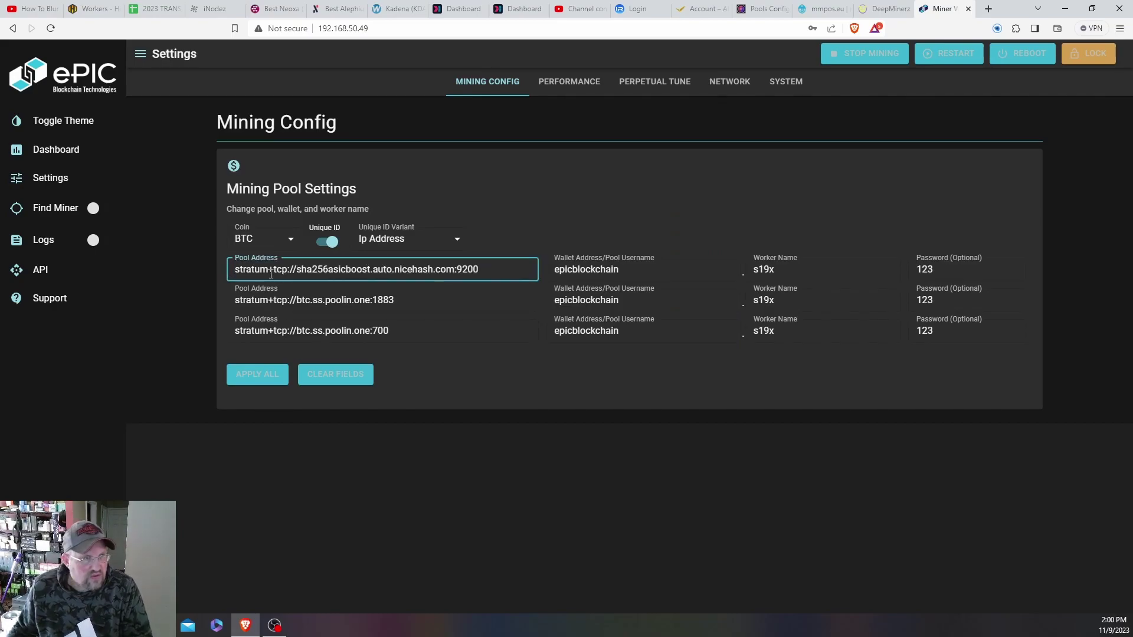
- Clear the second and third pool addresses in the mining pool settings
drag(399, 299, 235, 301)
key(BackSpace)
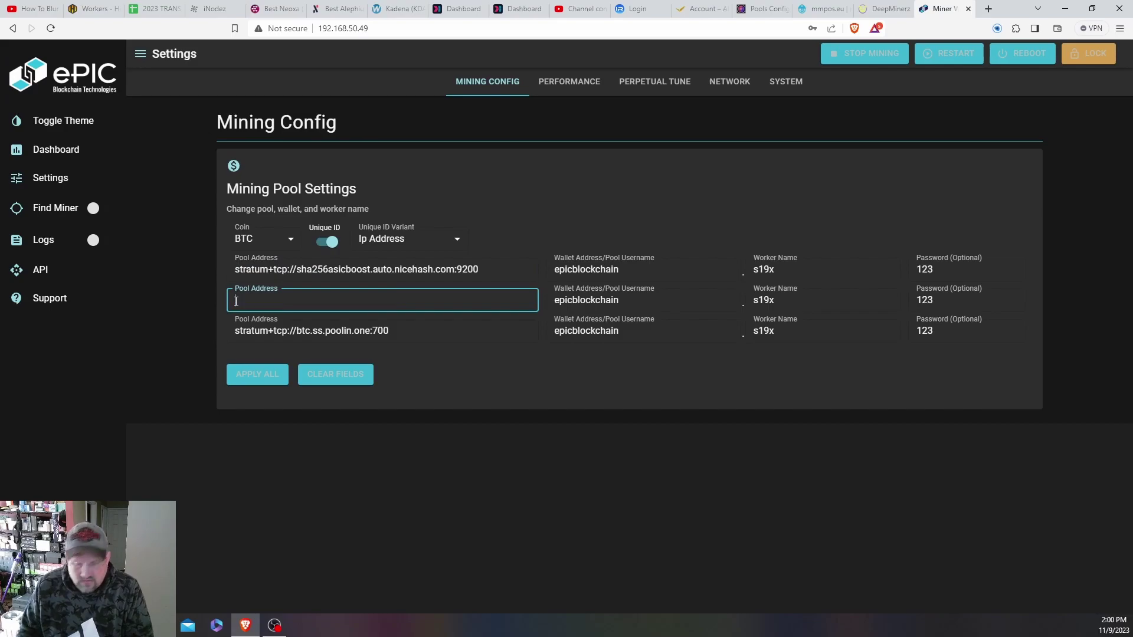
drag(399, 329, 232, 330)
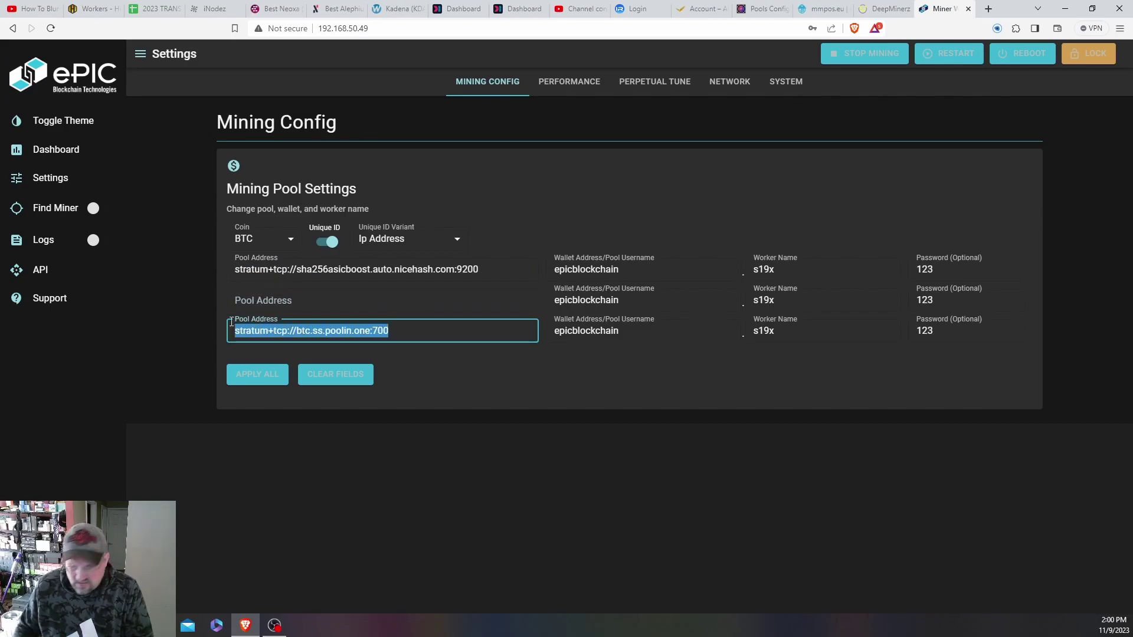
key(BackSpace)
- Clear the wallet address/pool username of all three pool entries
drag(621, 331, 521, 330)
key(BackSpace)
drag(619, 304, 551, 298)
key(BackSpace)
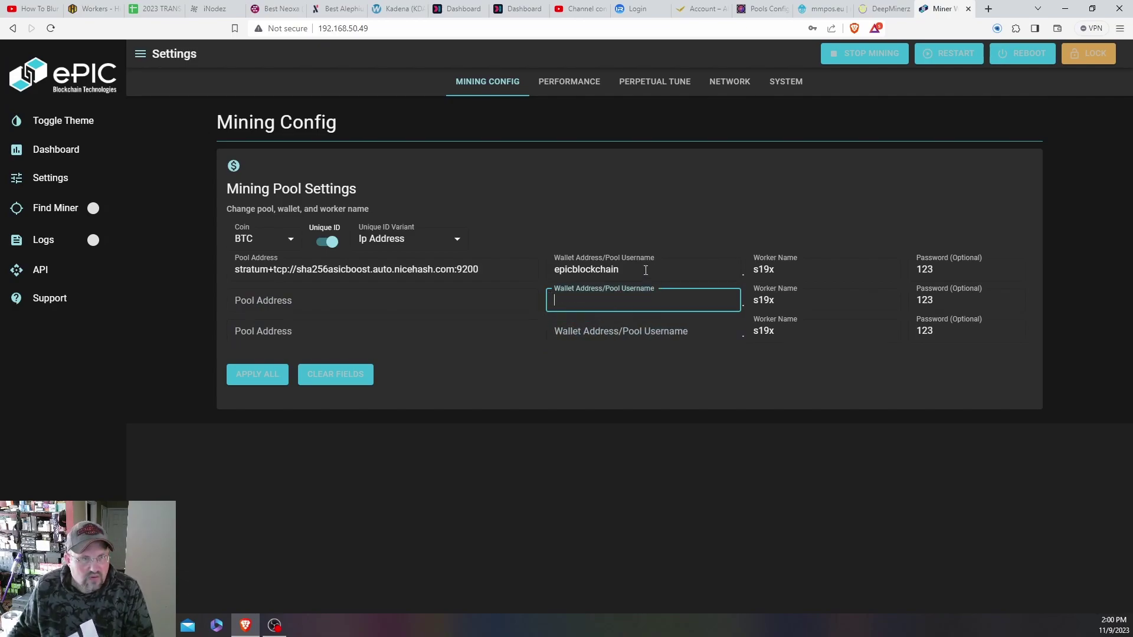
drag(641, 269, 552, 271)
key(BackSpace)
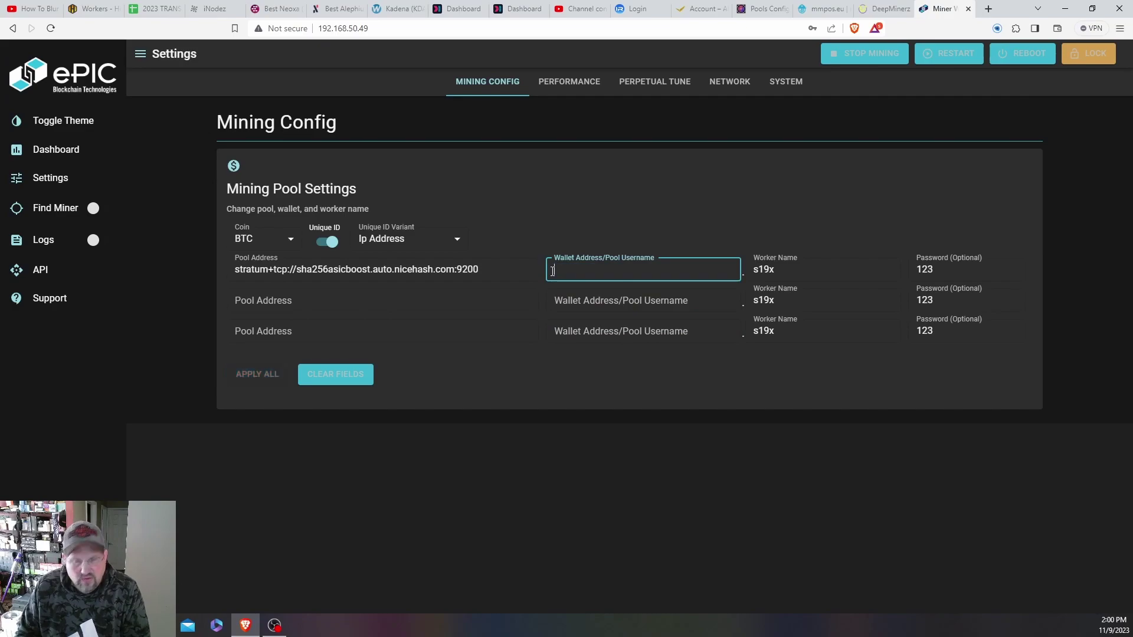
- Clear the worker names of all three pool entries and the passwords of the second and third entries
key(Tab)
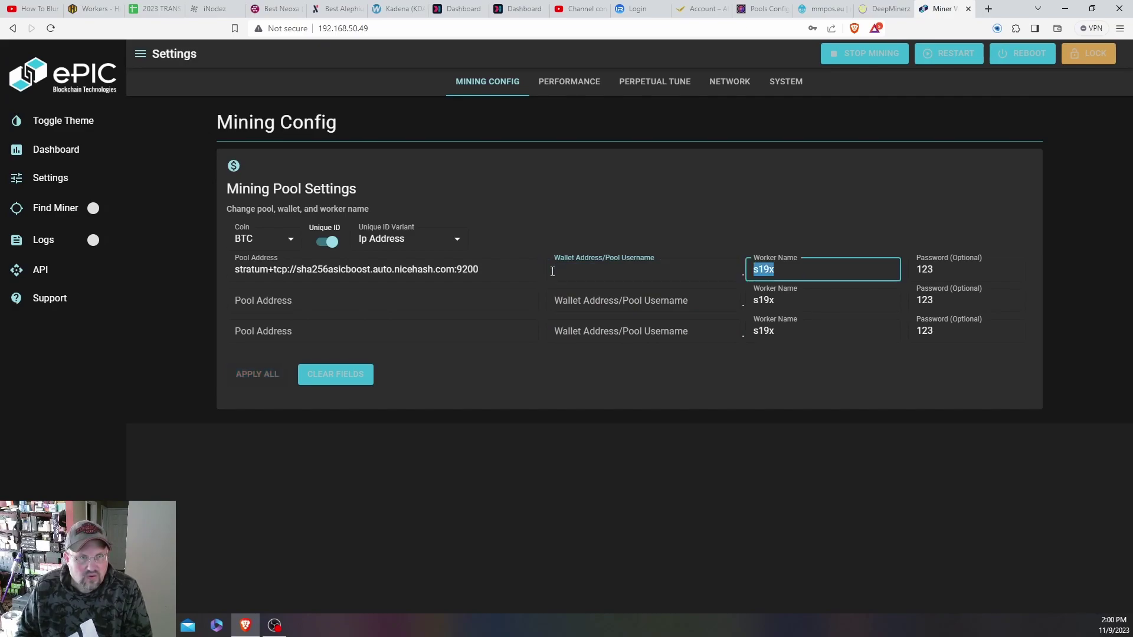
key(BackSpace)
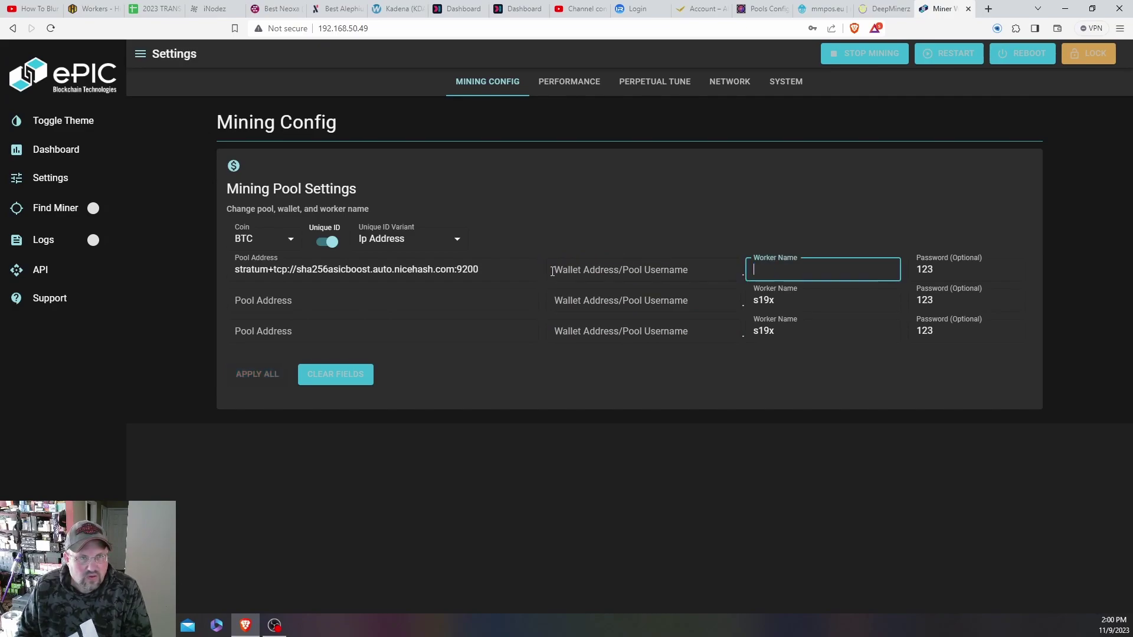
key(Tab)
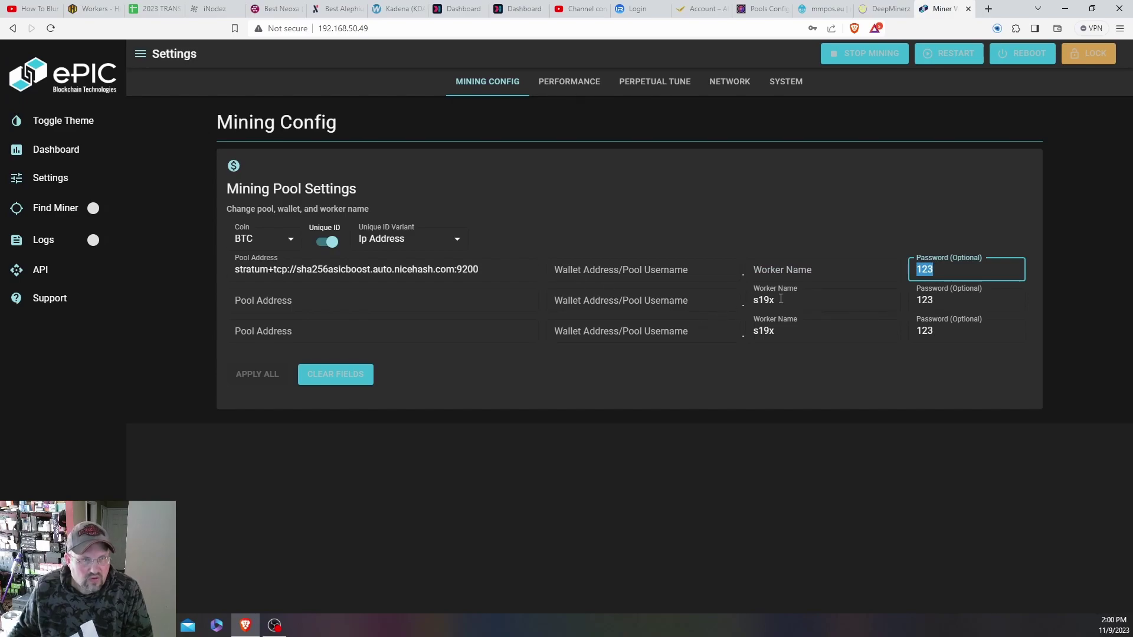
double_click(793, 300)
key(BackSpace)
key(Tab)
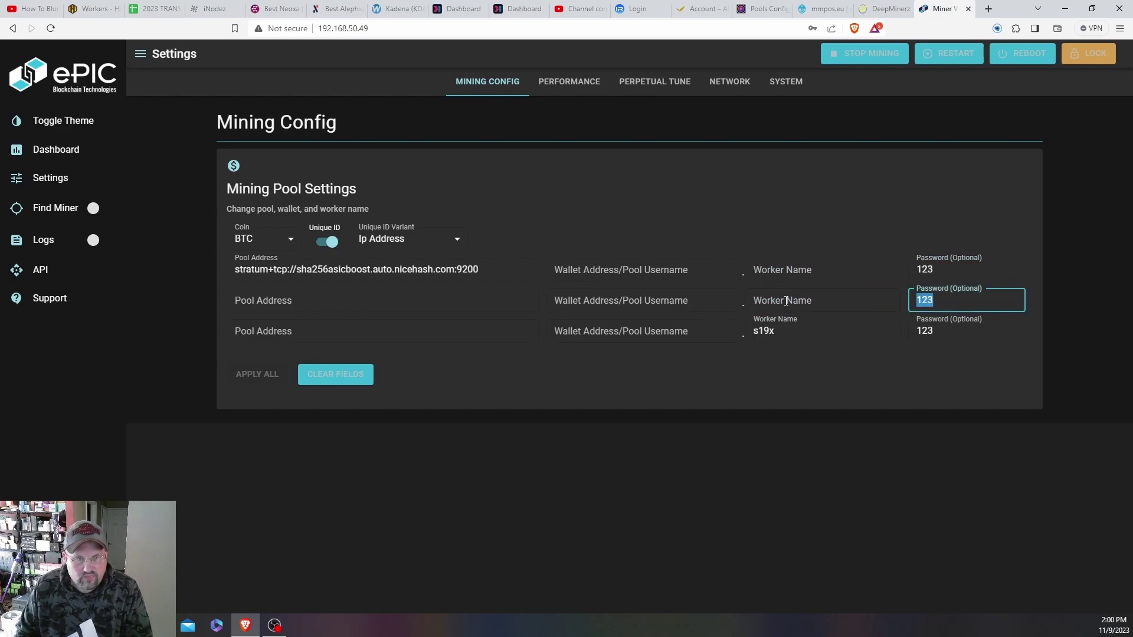
key(BackSpace)
double_click(798, 332)
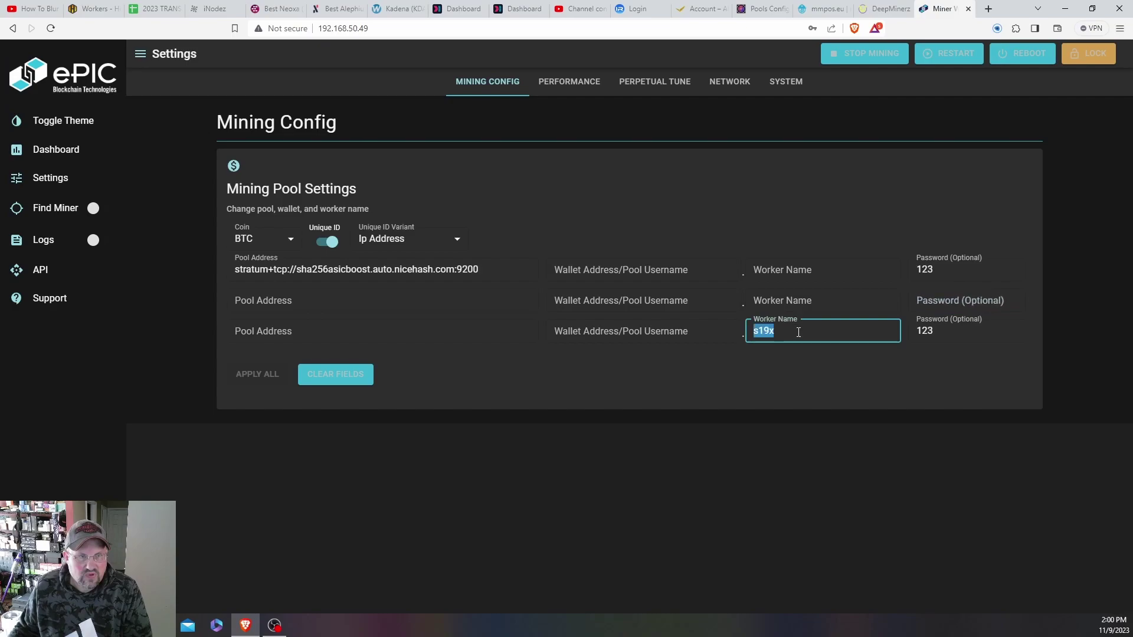
key(BackSpace)
key(Tab)
key(BackSpace)
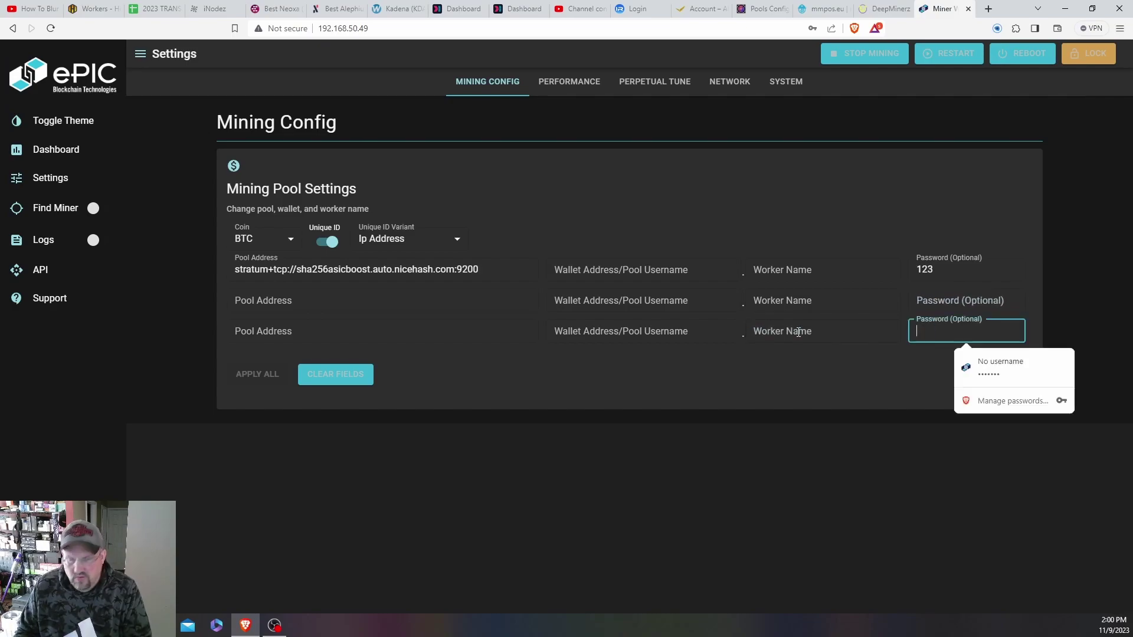
click(502, 364)
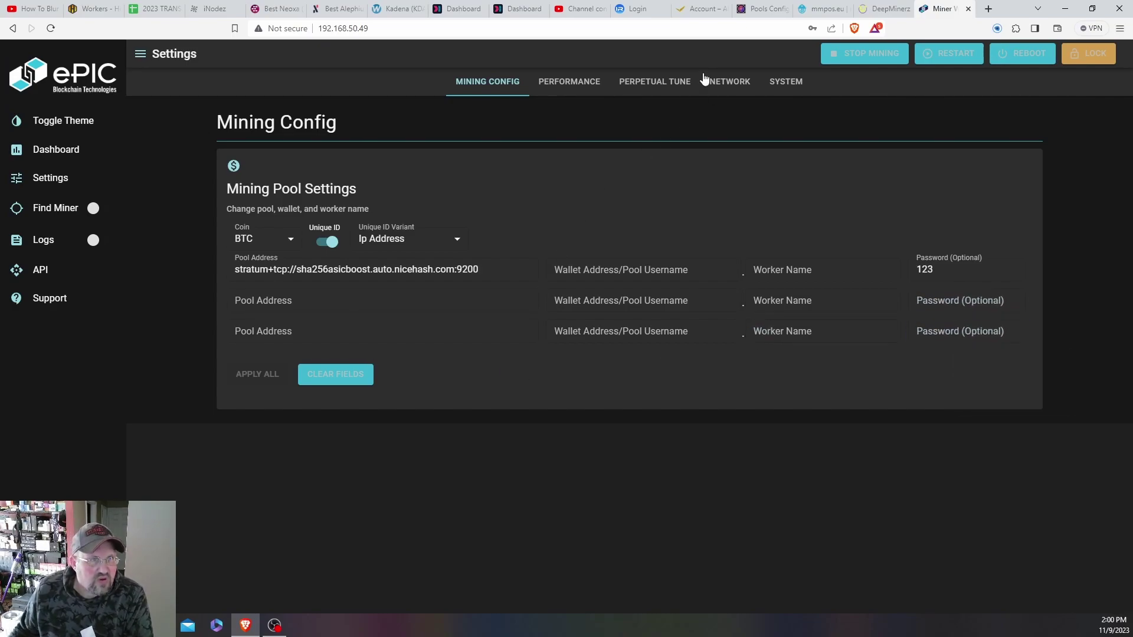
- Copy the pool username from the Braiins OS+ configuration into the ePIC miner's first wallet address/pool username
click(761, 9)
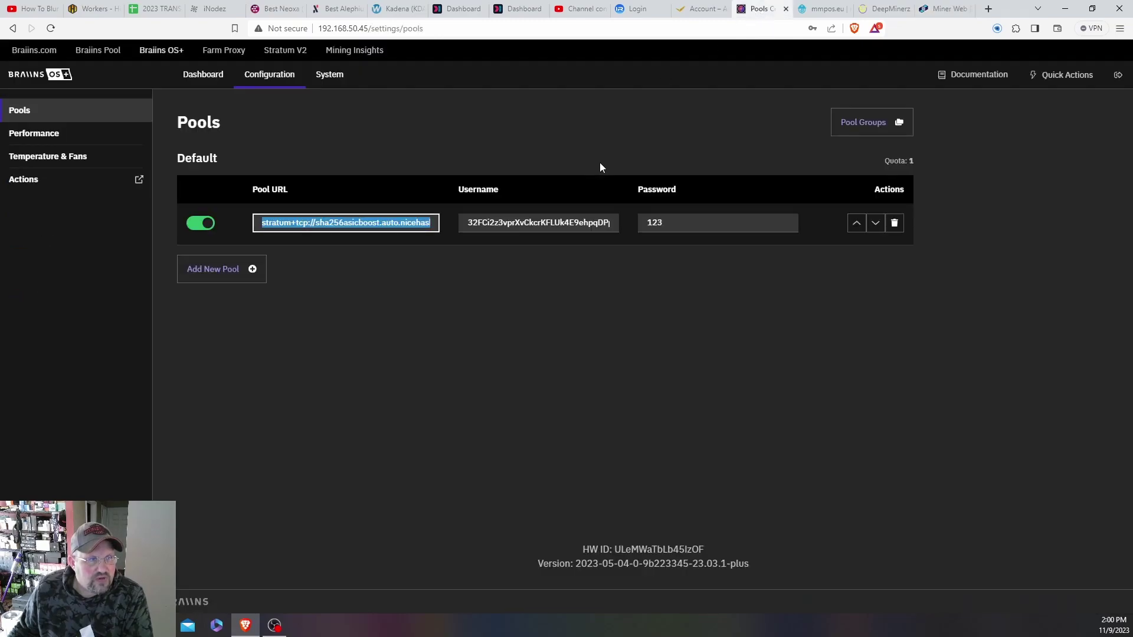
double_click(489, 228)
right_click(489, 228)
click(525, 260)
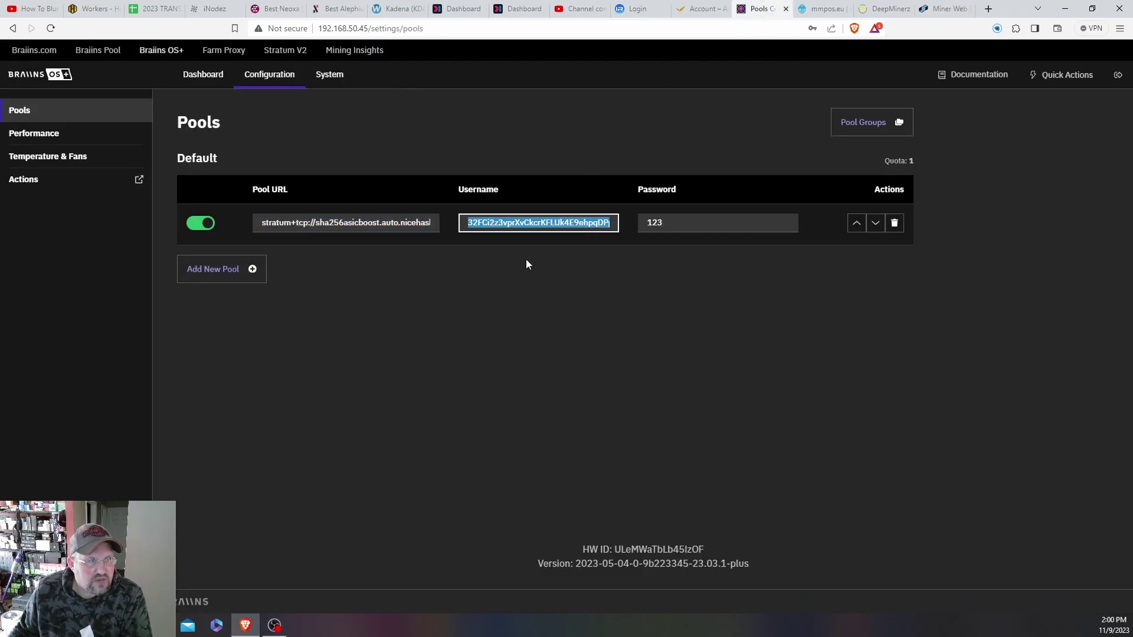
click(941, 8)
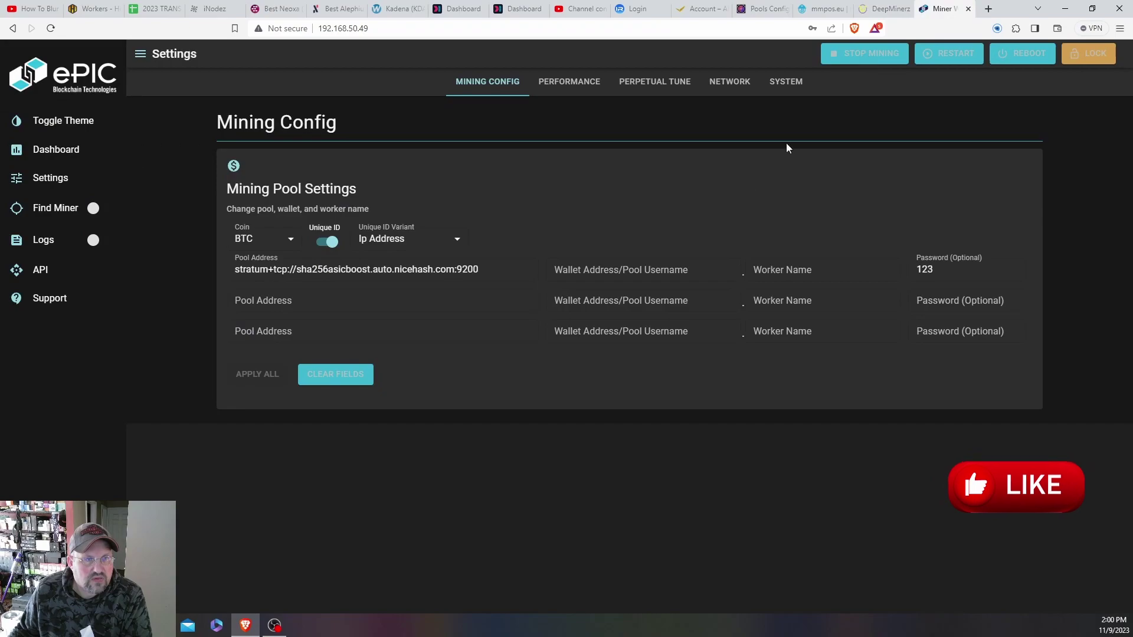
click(665, 275)
key(ctrl+v)
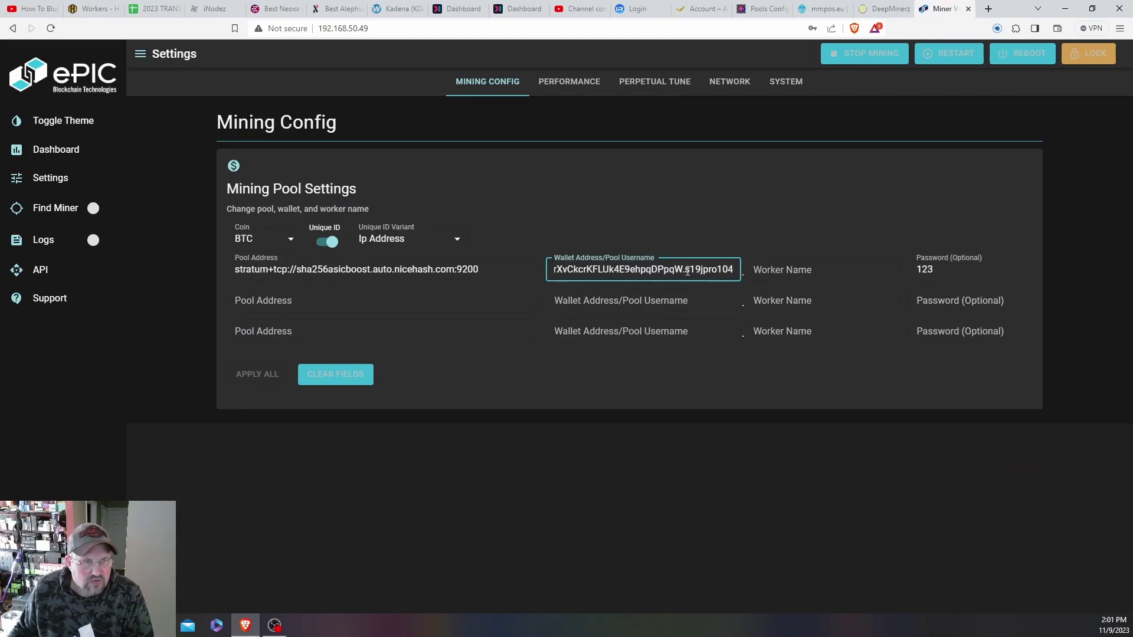
- Copy the worker suffix s19jpro104 from the wallet address into the first entry's worker name
drag(685, 269, 732, 270)
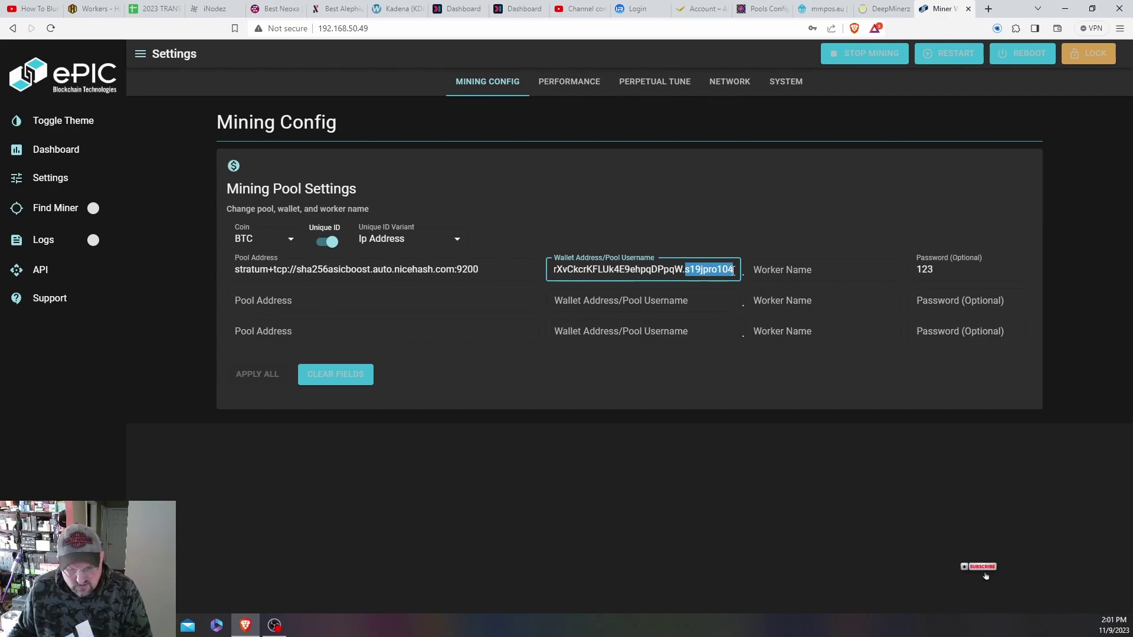
click(790, 270)
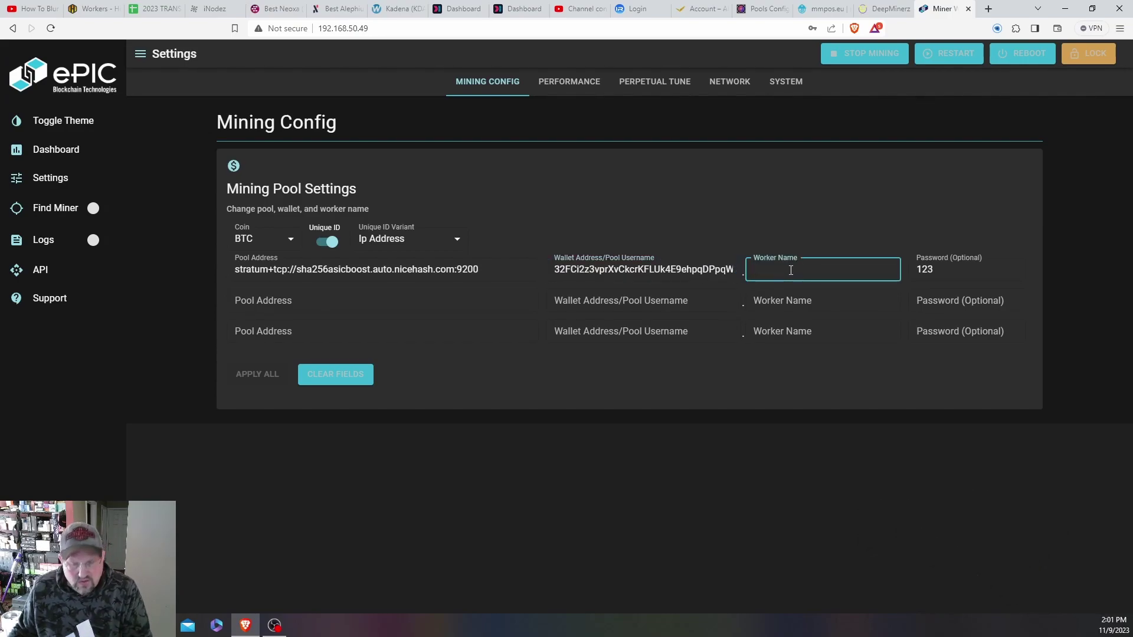
key(ctrl+v)
- Remove the .s19jpro104 suffix from the first entry's wallet address, leaving only the wallet address itself
click(735, 271)
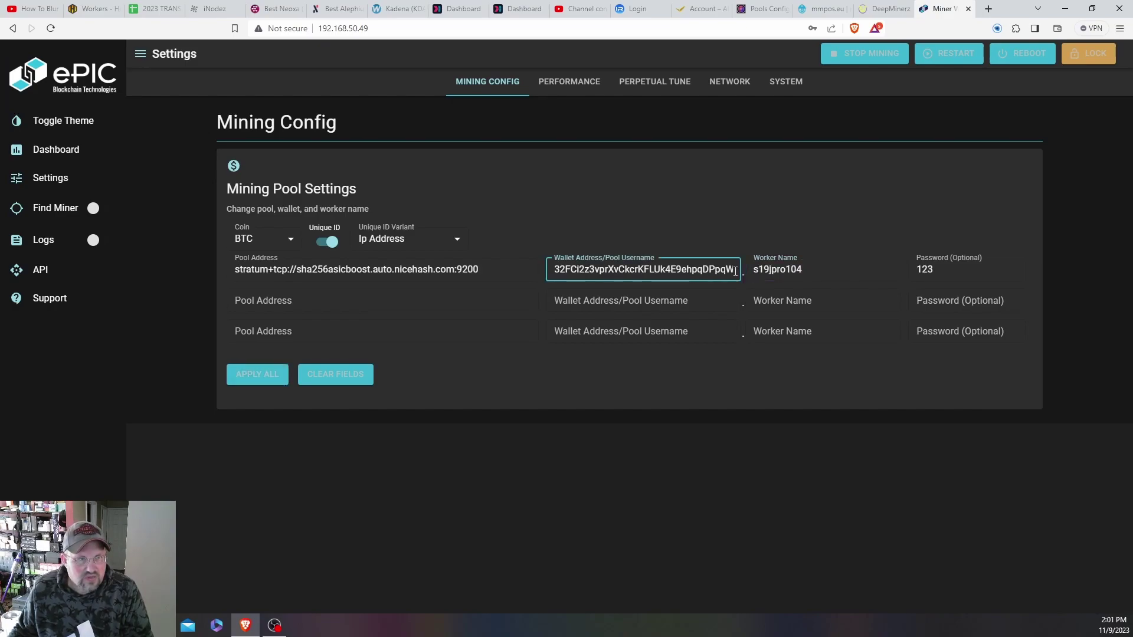
text(.s19jpro104)
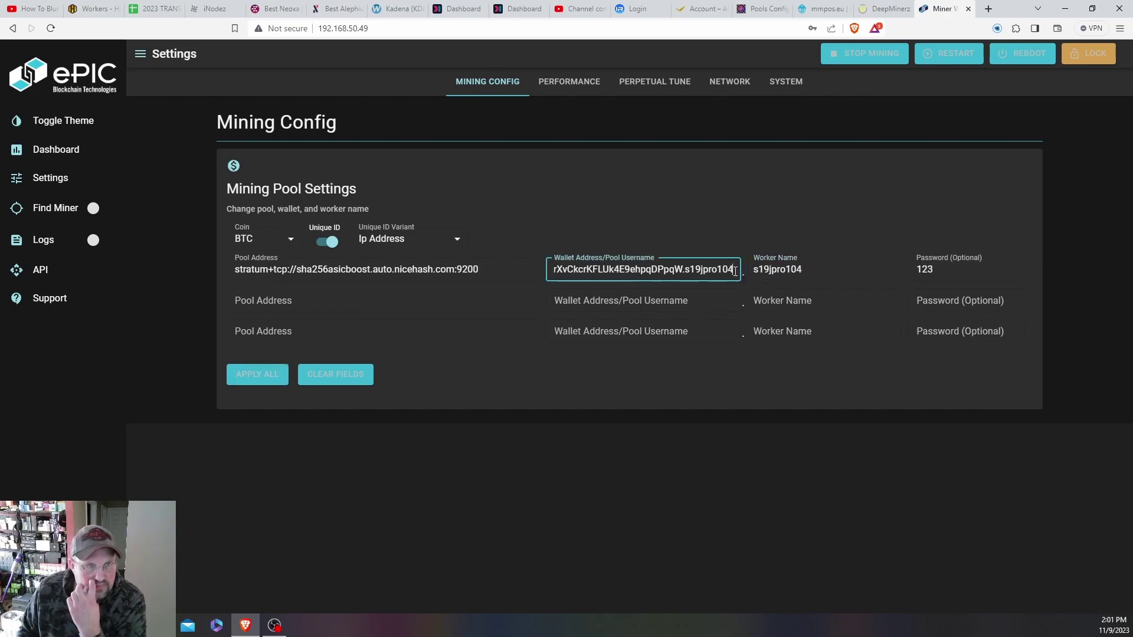
key(Left)
key(Left)
key(Left)
key(Left)
key(Left)
key(Left)
key(Left)
key(Left)
key(Left)
key(Left)
key(Left)
key(Left)
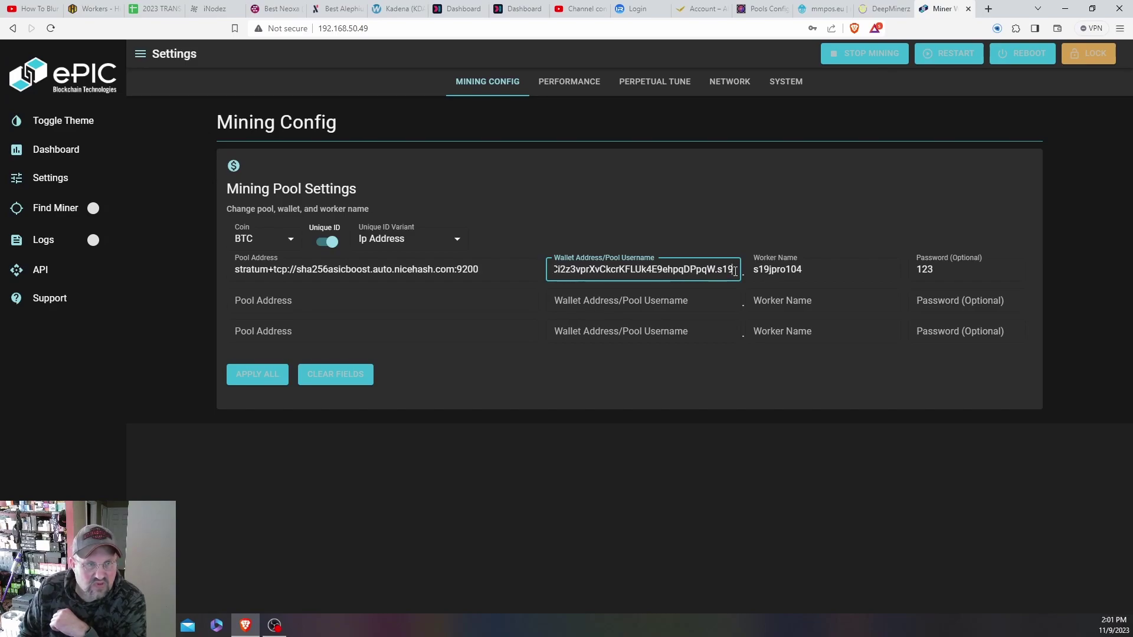
key(Left)
key(Left)
key(Left)
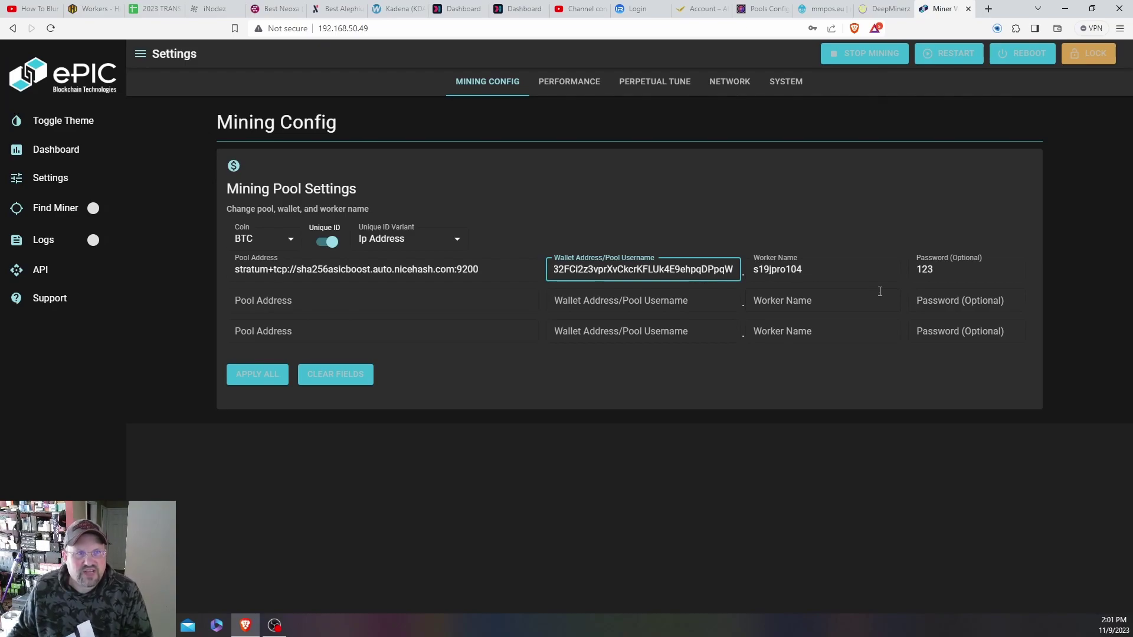
- Change the first entry's worker name to s19jpro120 and apply all mining pool settings
click(844, 271)
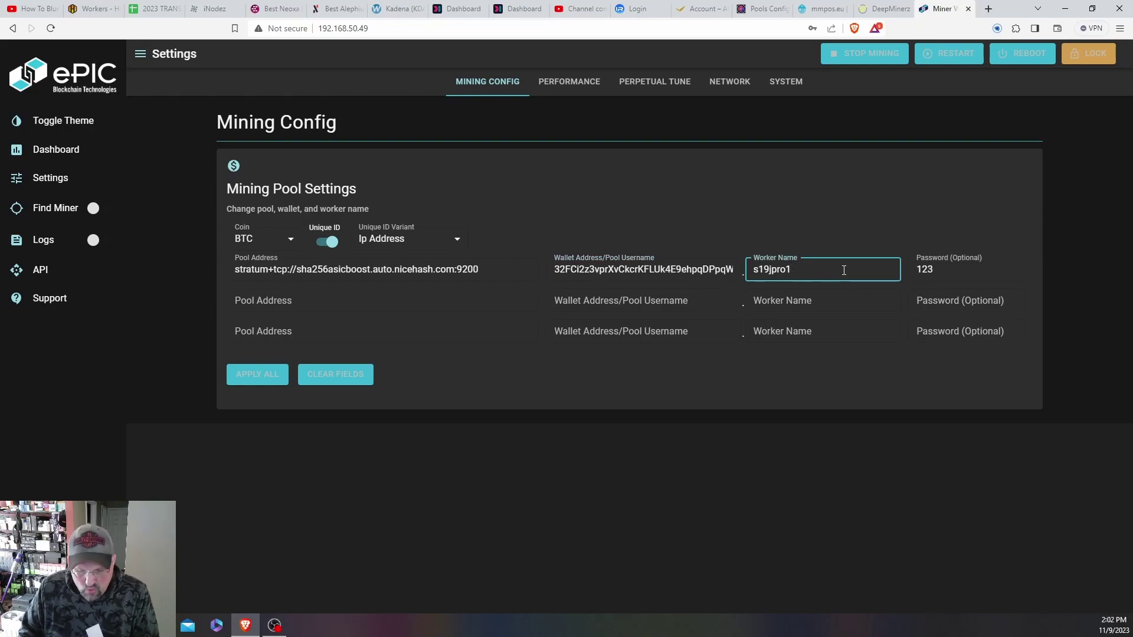
text(20)
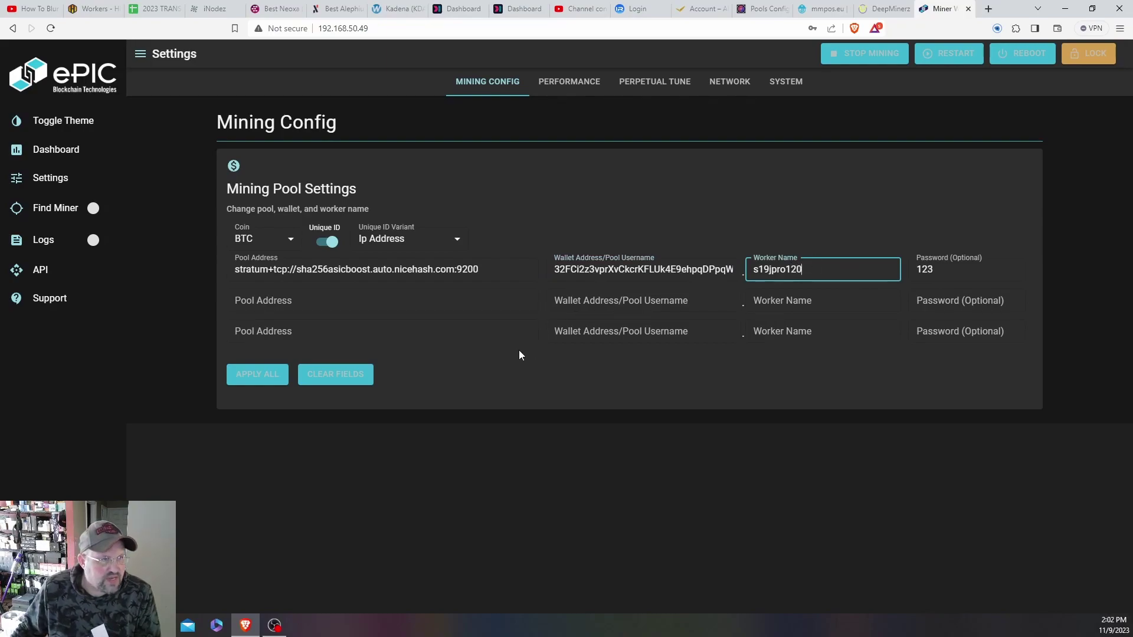
click(269, 377)
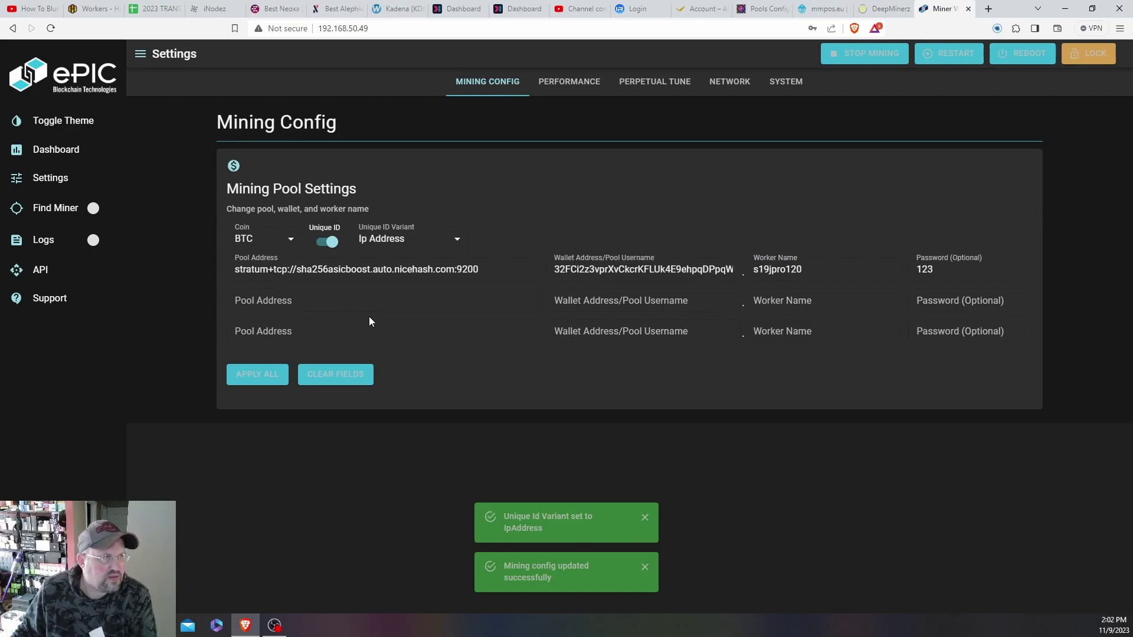
- Check the pool connection and worker name on the miner's dashboard, and view the hashrate chart in pool, realtime and discrete modes
click(64, 150)
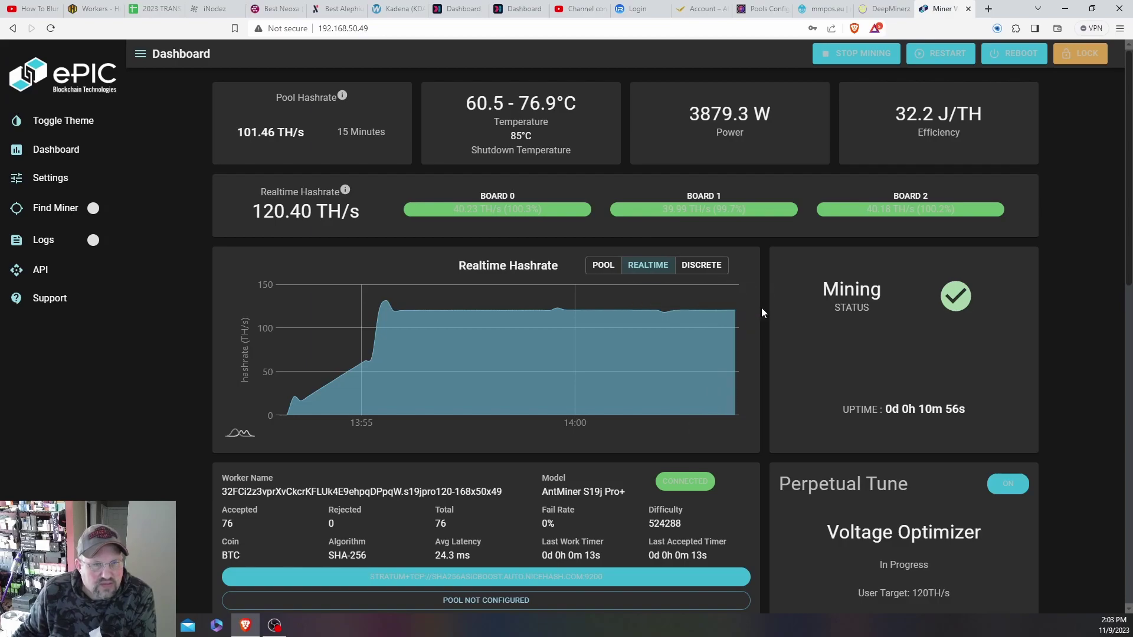
scroll(812, 338, down, 3)
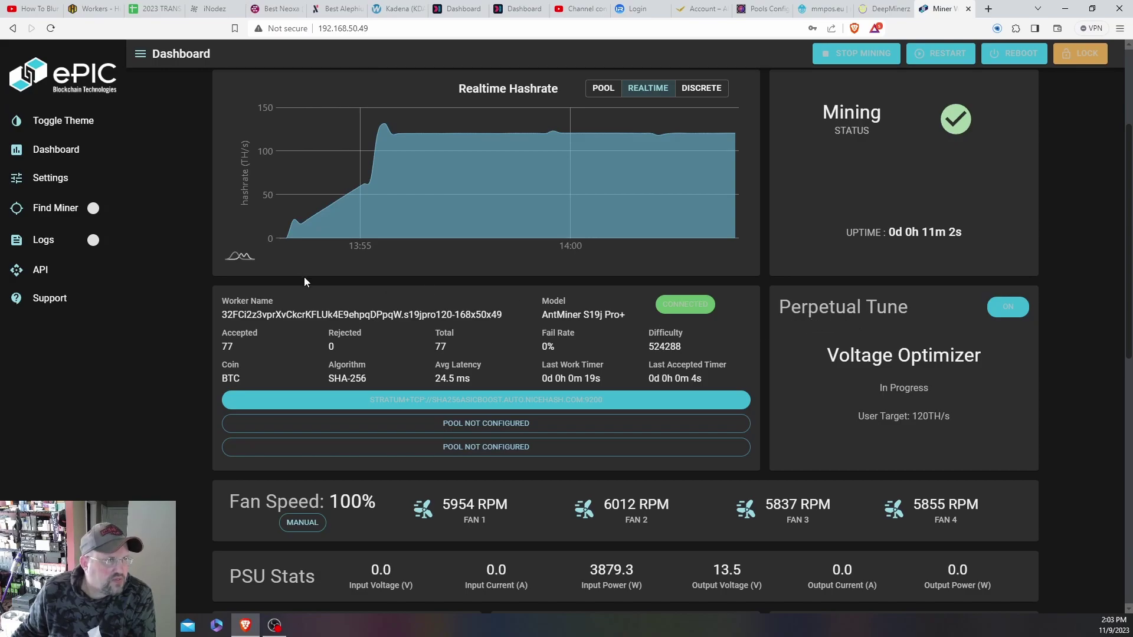
scroll(190, 244, up, 2)
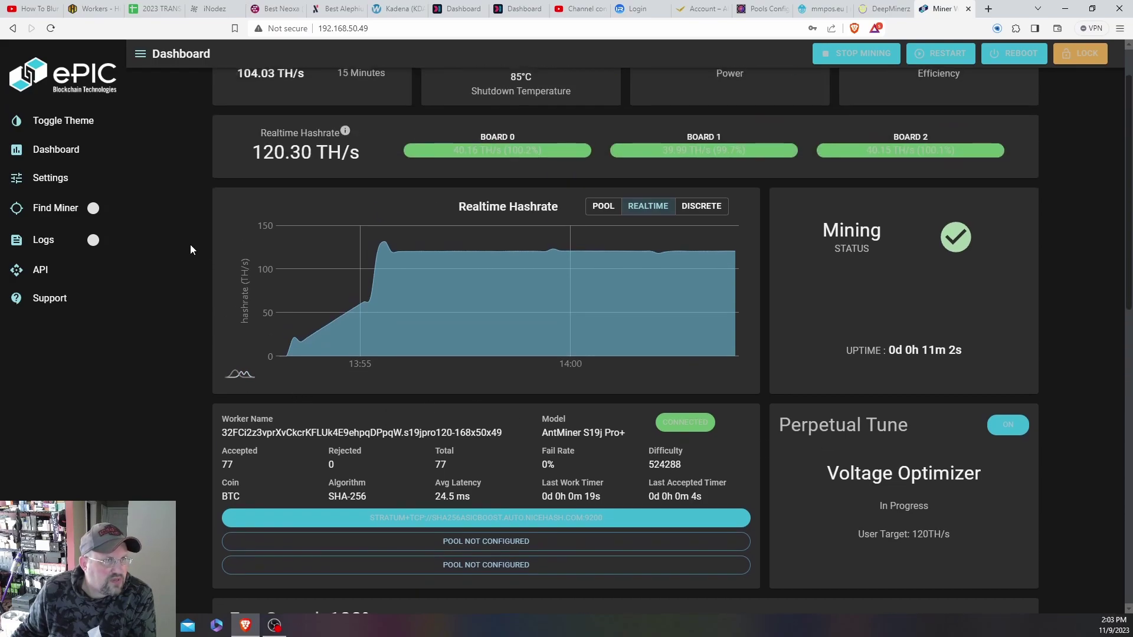
click(597, 214)
click(647, 208)
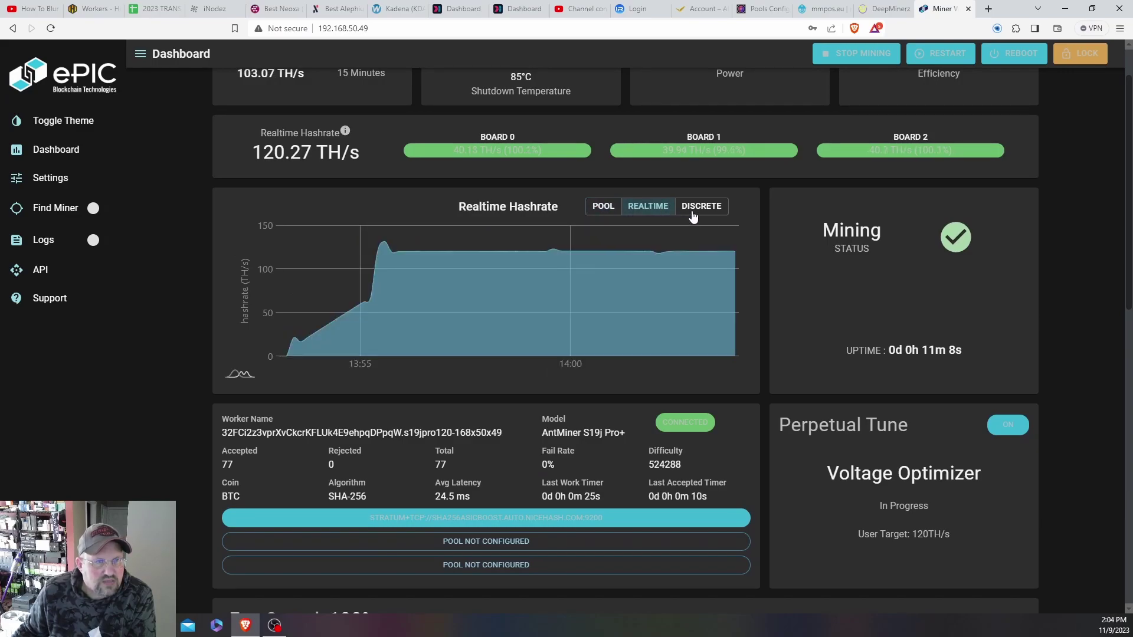
click(697, 210)
click(660, 210)
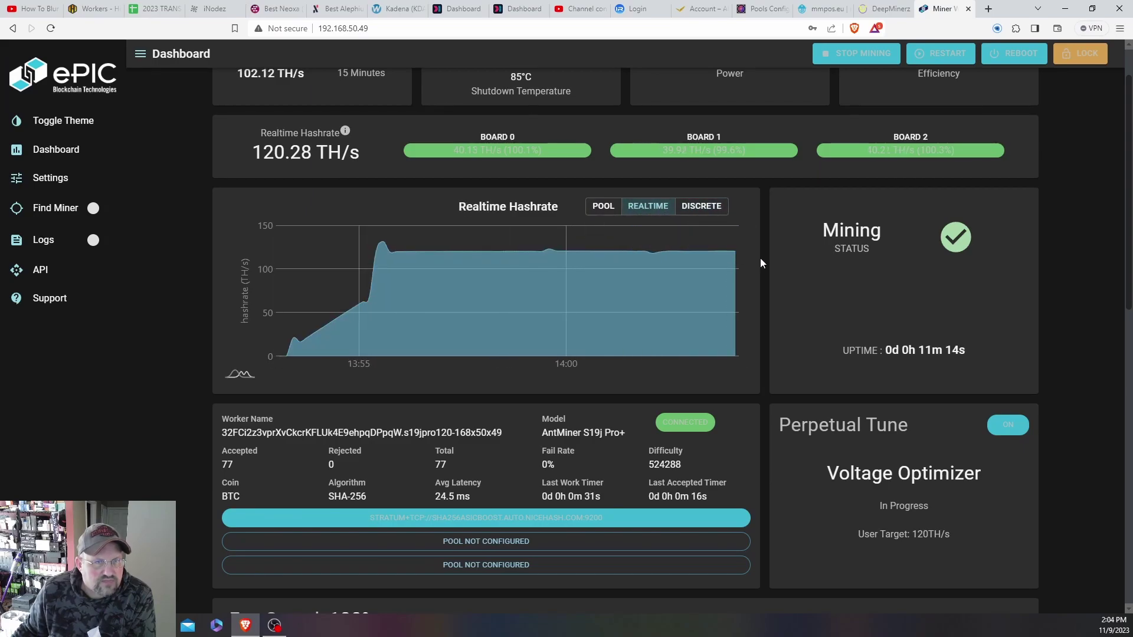
scroll(760, 257, up, 1)
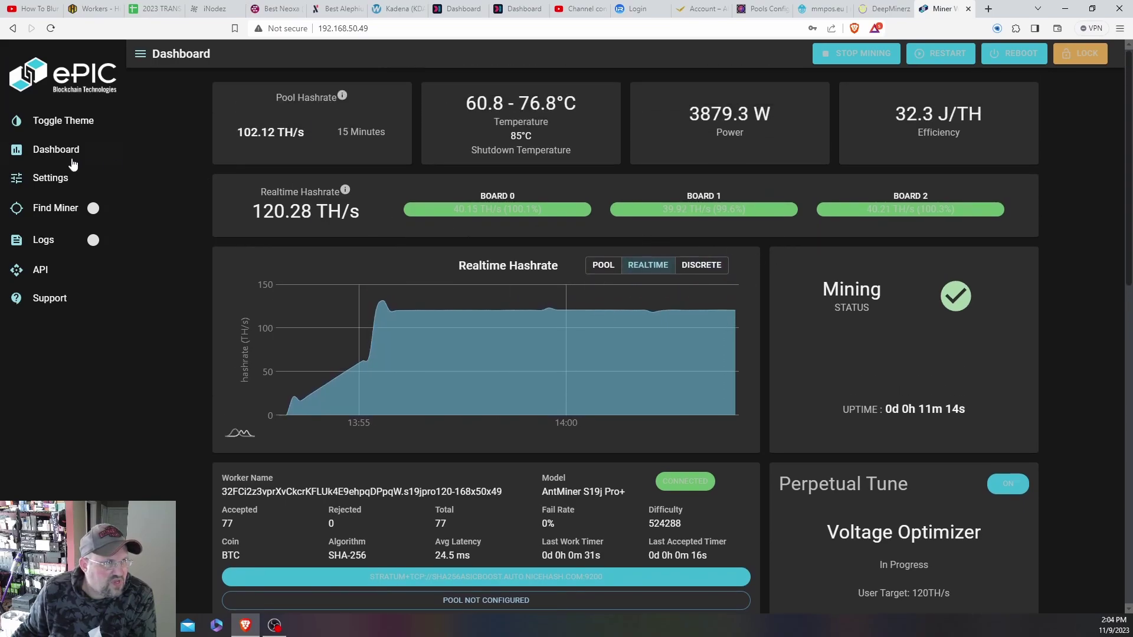
- Choose the 100TH/s @ (544MHz : 13.6V) tuning preset in the miner's performance settings and apply it
click(61, 184)
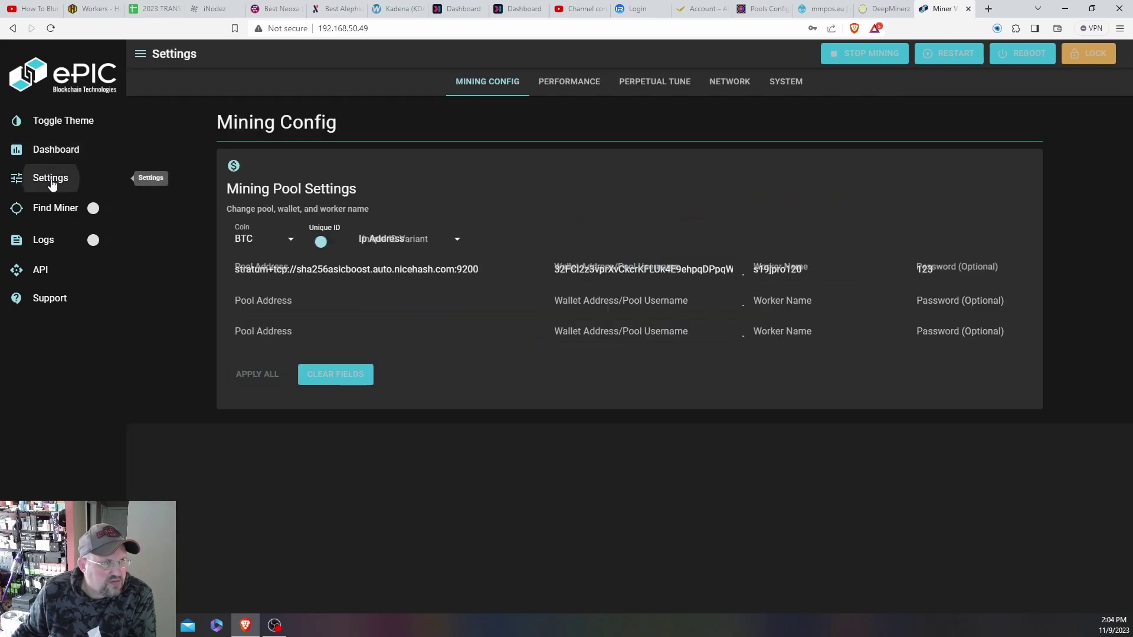
click(556, 85)
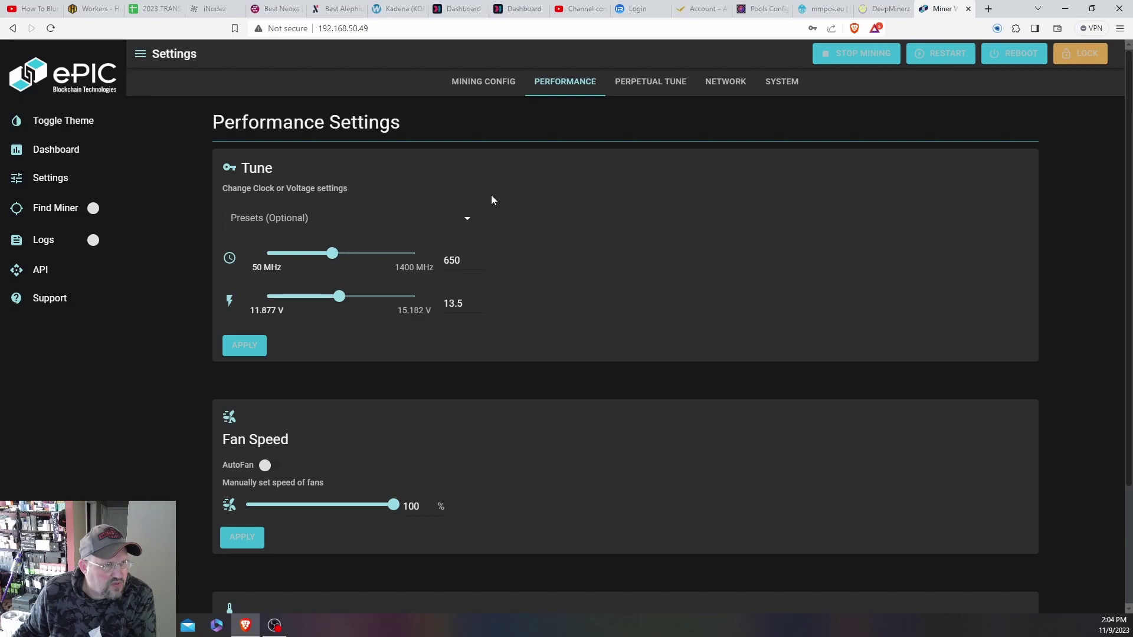
scroll(472, 252, down, 3)
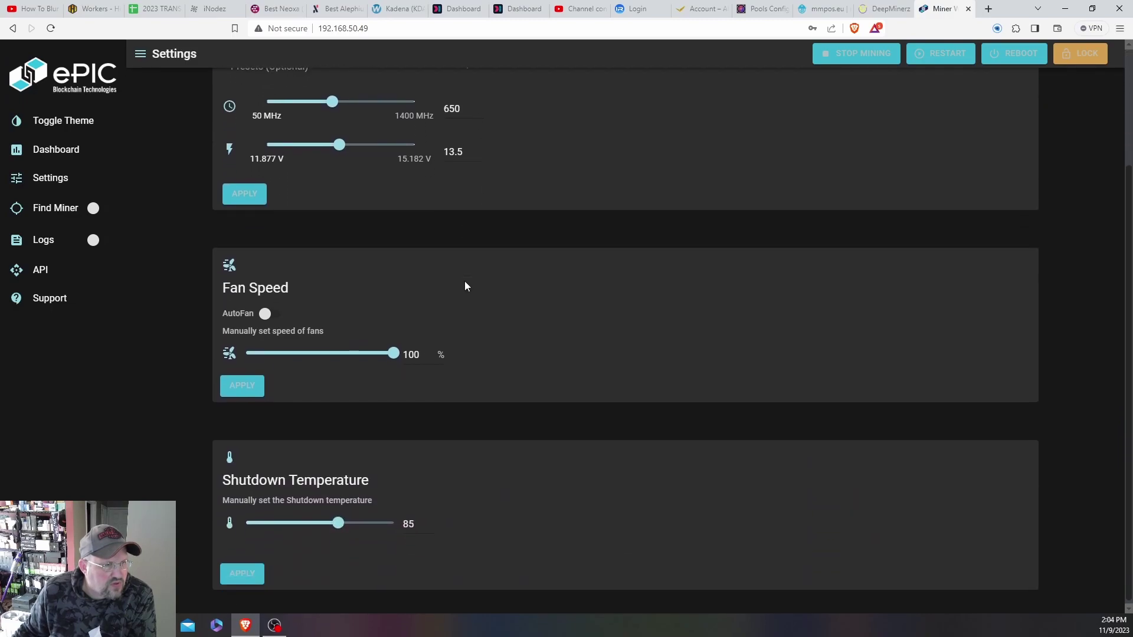
scroll(465, 287, up, 3)
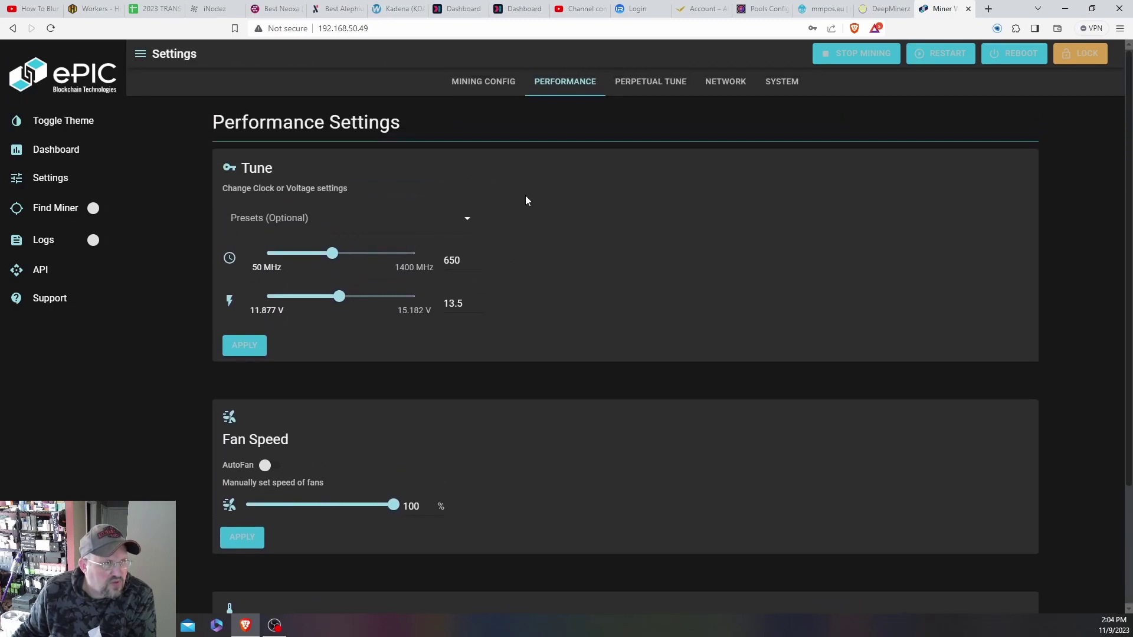
click(467, 221)
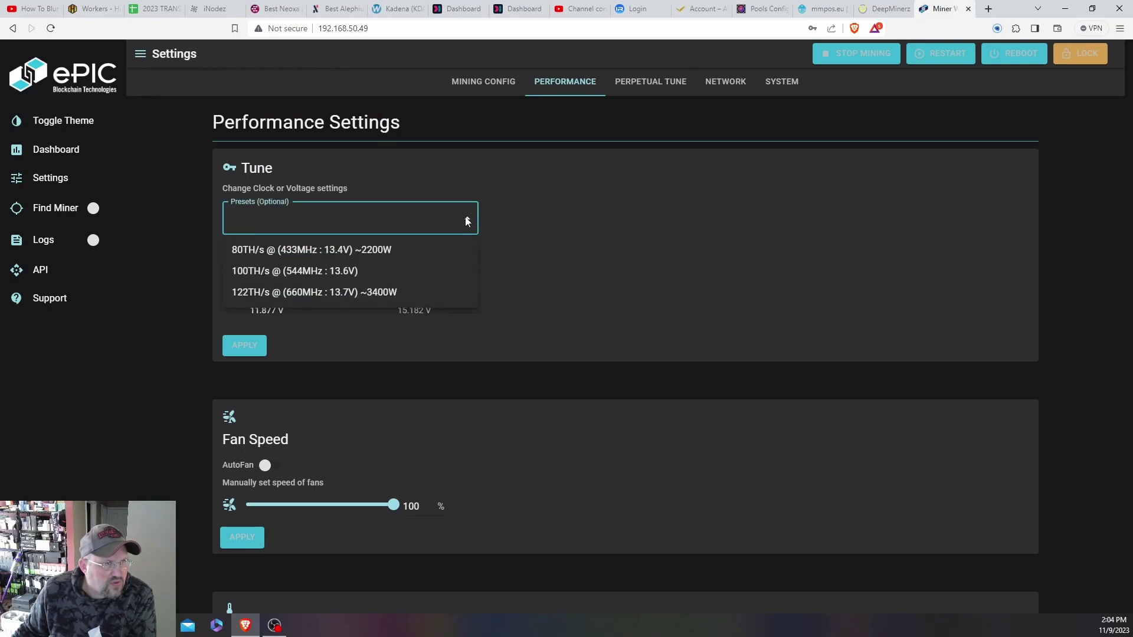
click(315, 271)
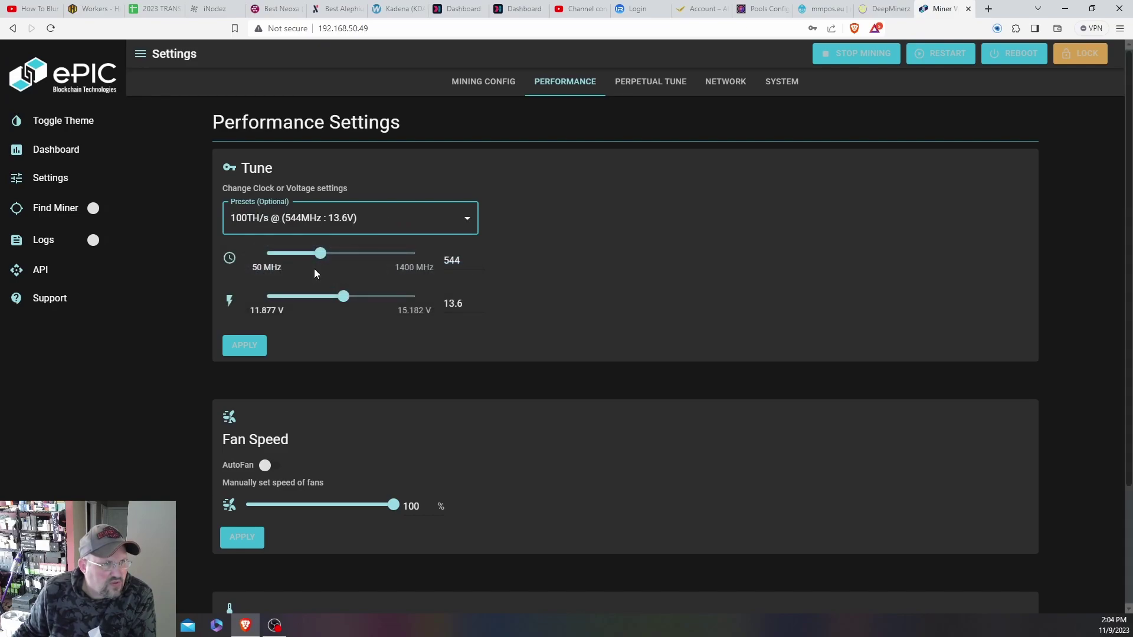
click(244, 345)
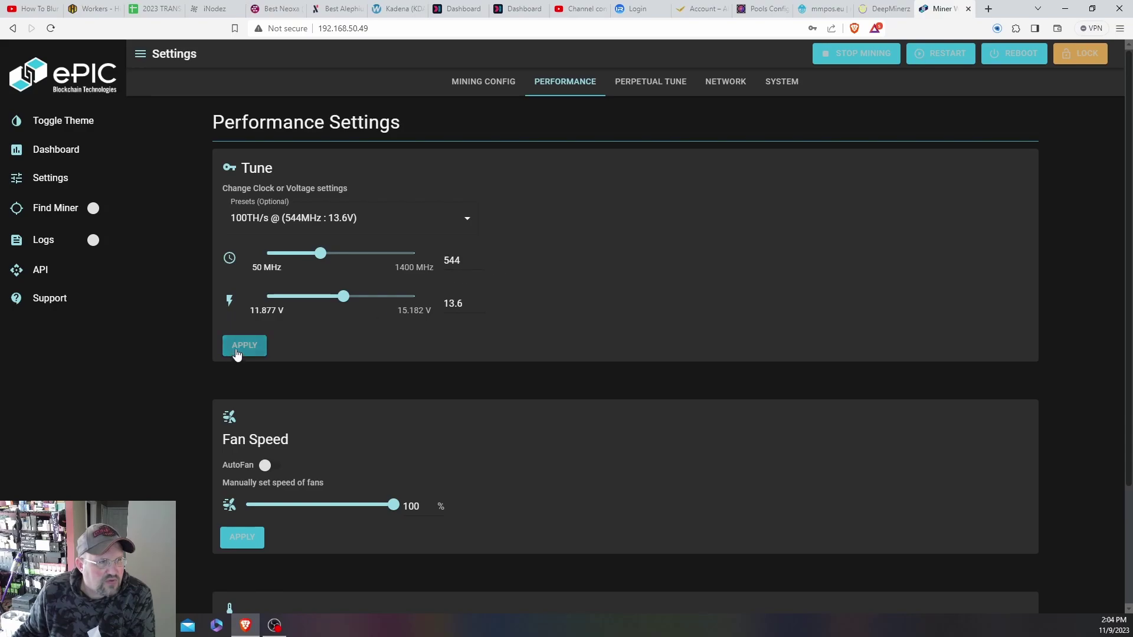
- Check the realtime hashrate, power draw, efficiency and Perpetual Tune target on the miner's dashboard
click(60, 152)
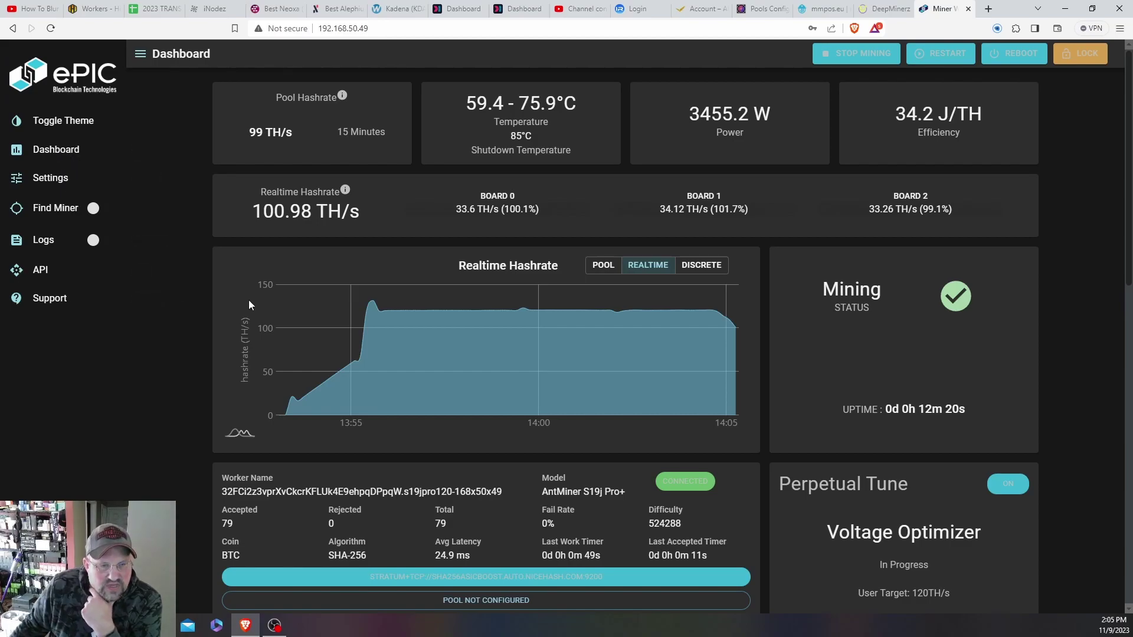
mouse_move(500, 338)
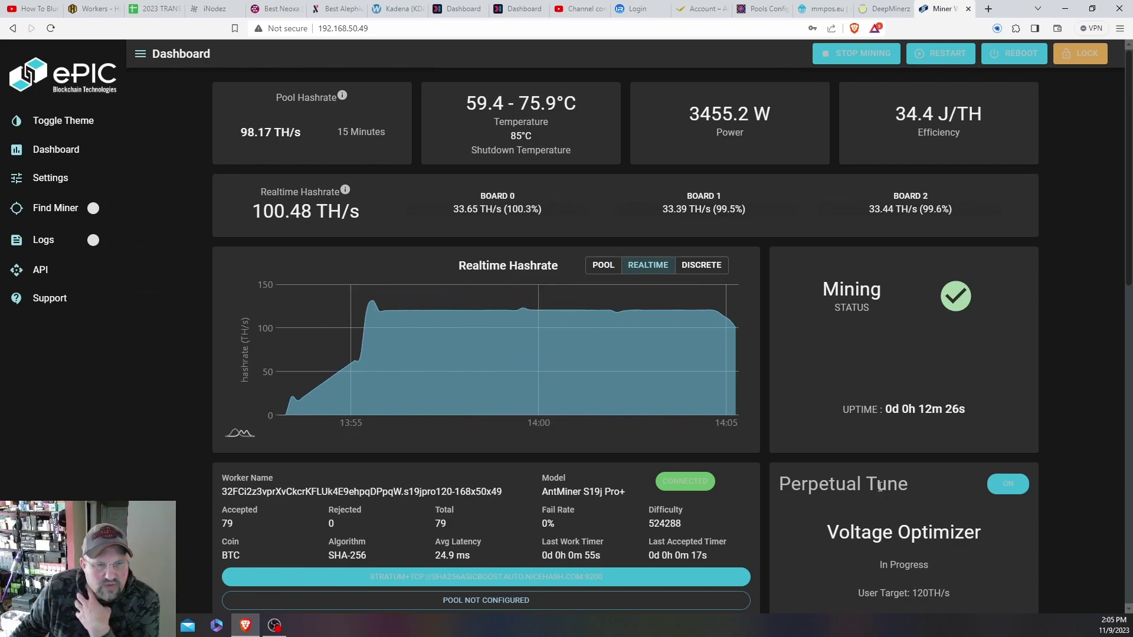
scroll(659, 490, down, 1)
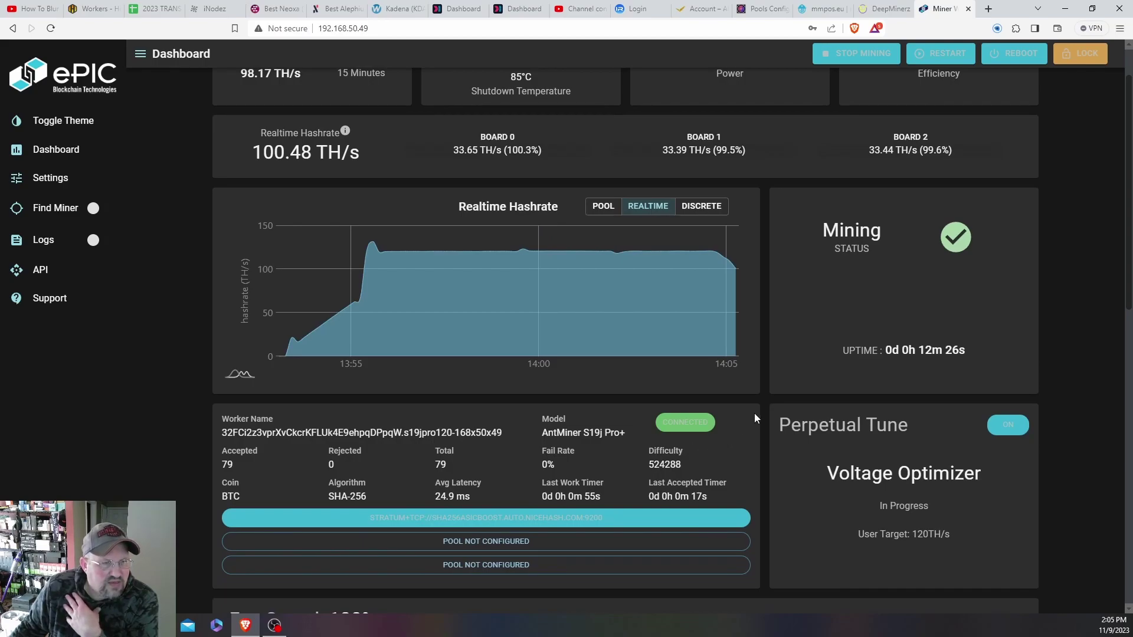
scroll(762, 413, up, 1)
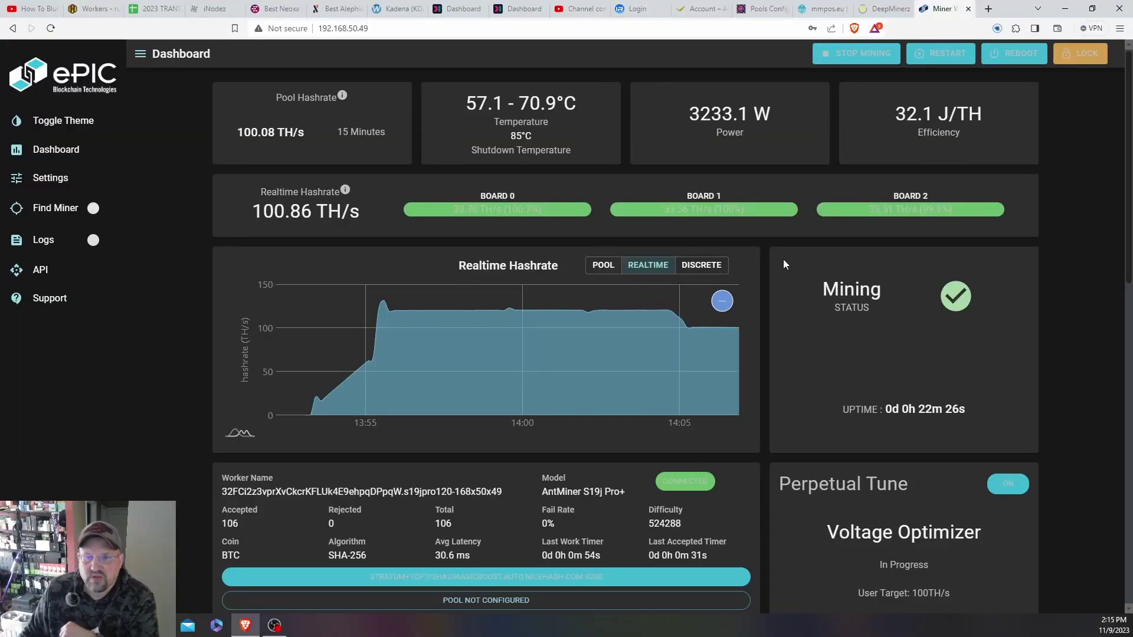
- Turn on AutoFan in the performance settings, set its operating temperature to 64 °C and apply the fan settings
click(50, 178)
click(556, 85)
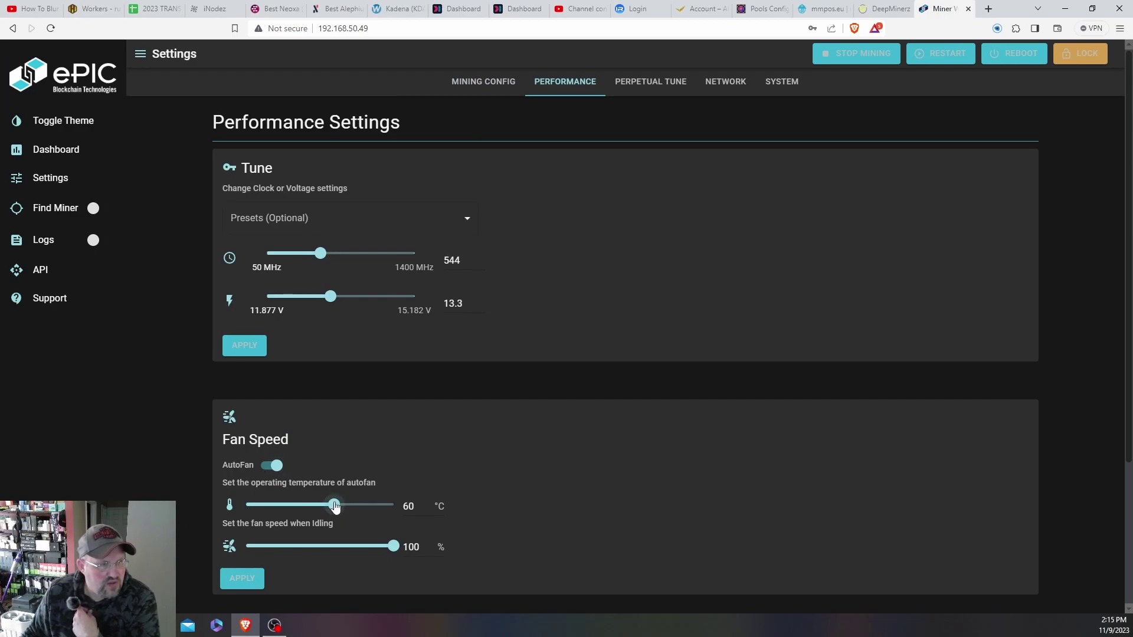
drag(334, 506, 337, 508)
drag(338, 506, 342, 507)
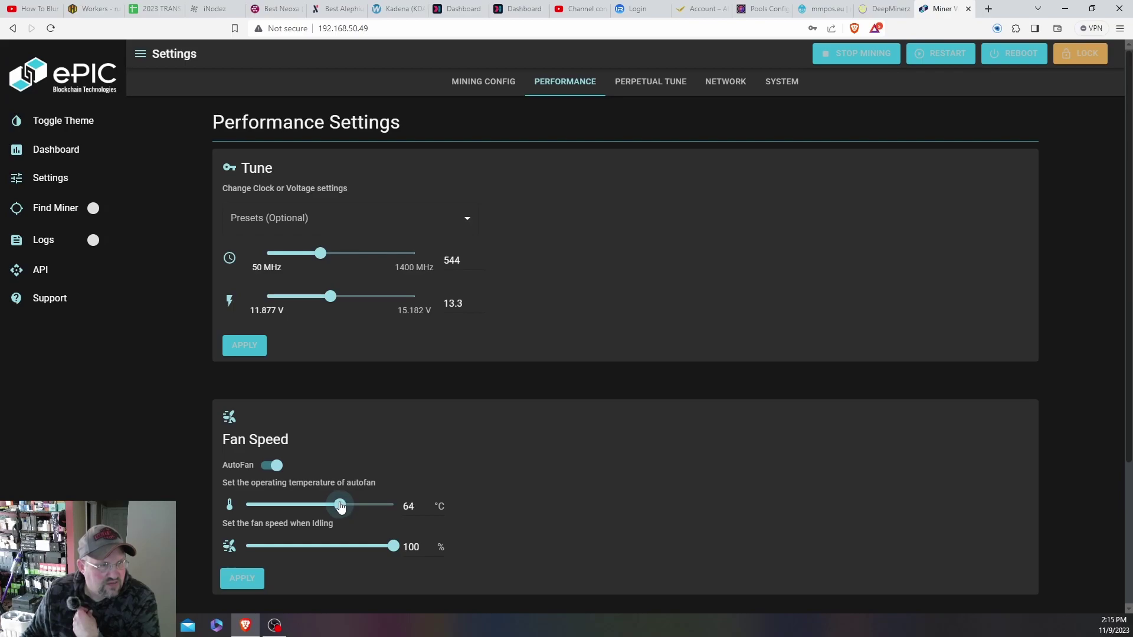
click(239, 586)
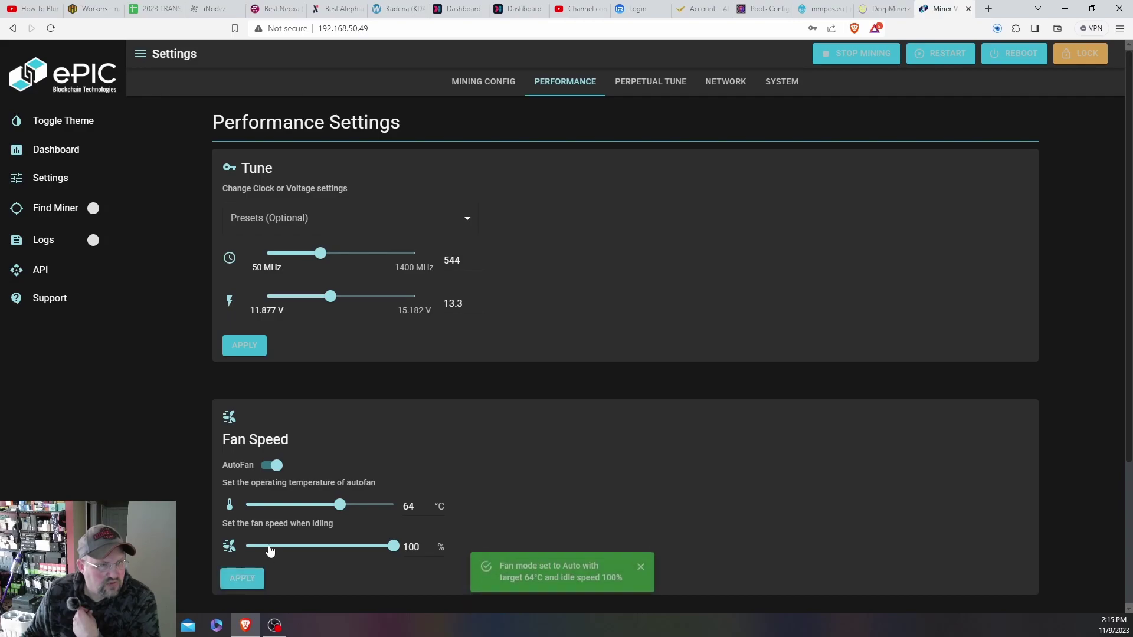
- Review the dashboard's fan speeds, PSU stats, per-board temperatures and chip performance, plus the overall hashrate and efficiency
click(62, 154)
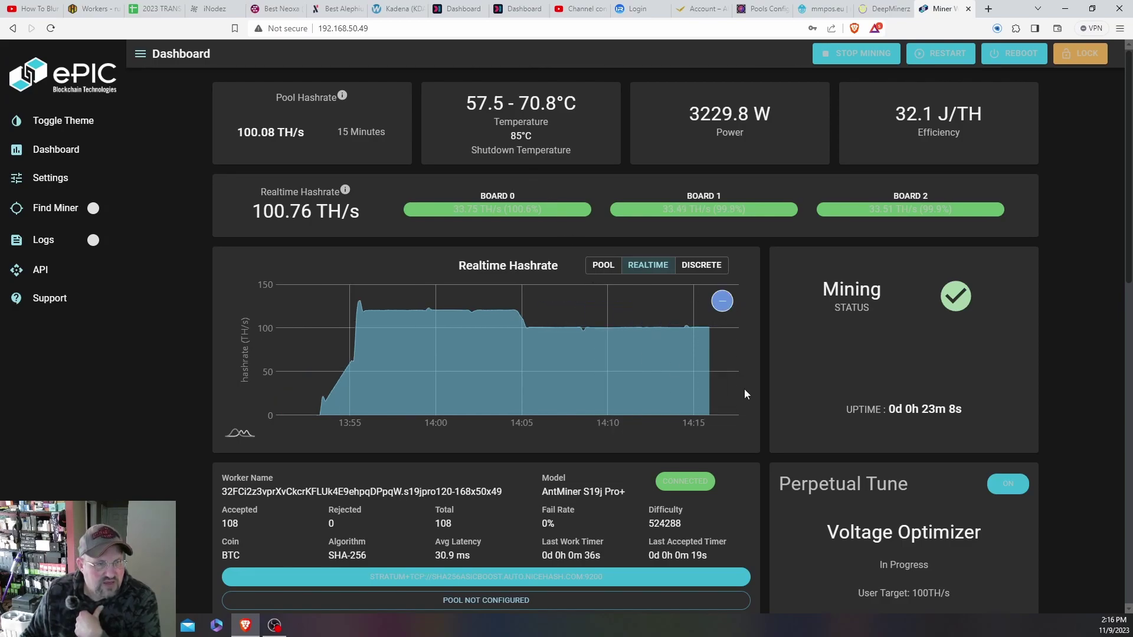
scroll(743, 390, down, 4)
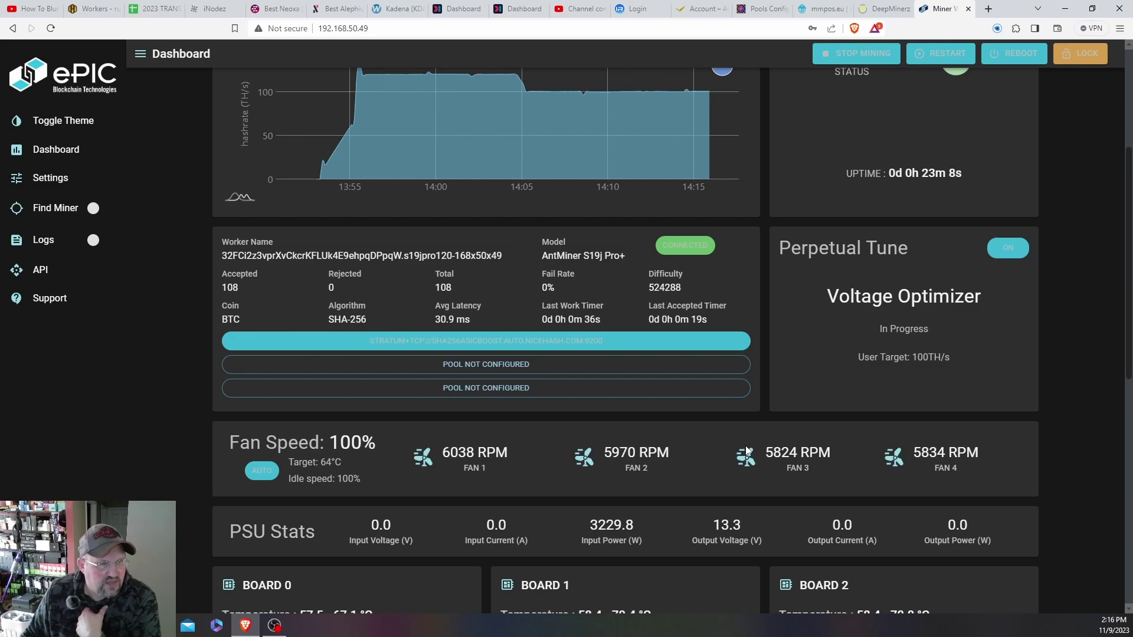
scroll(748, 451, down, 4)
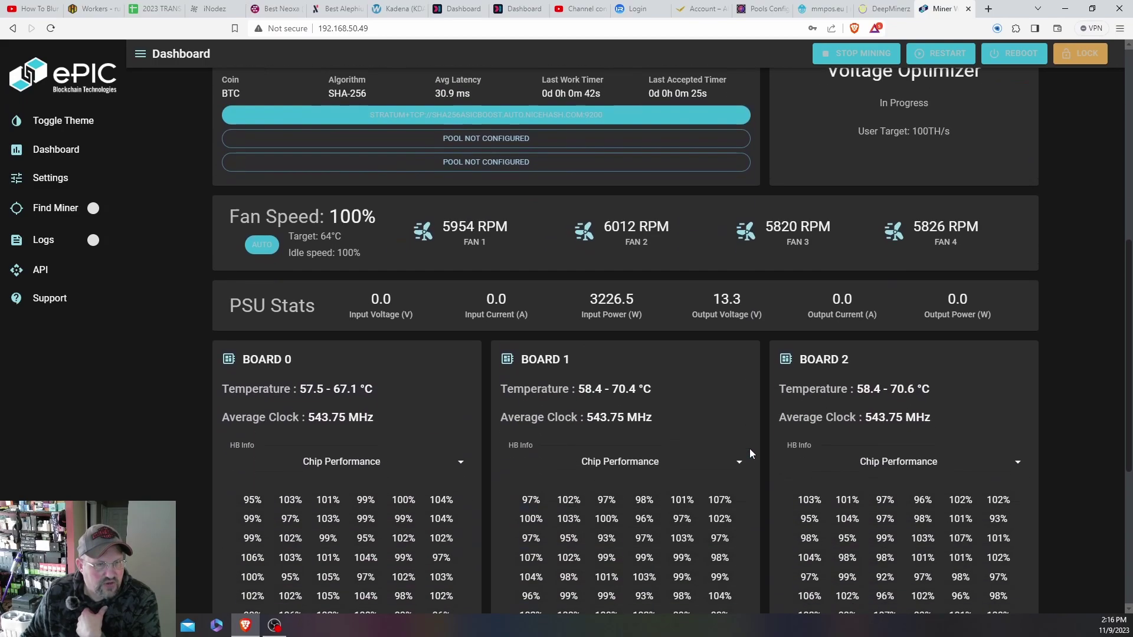
scroll(751, 453, down, 4)
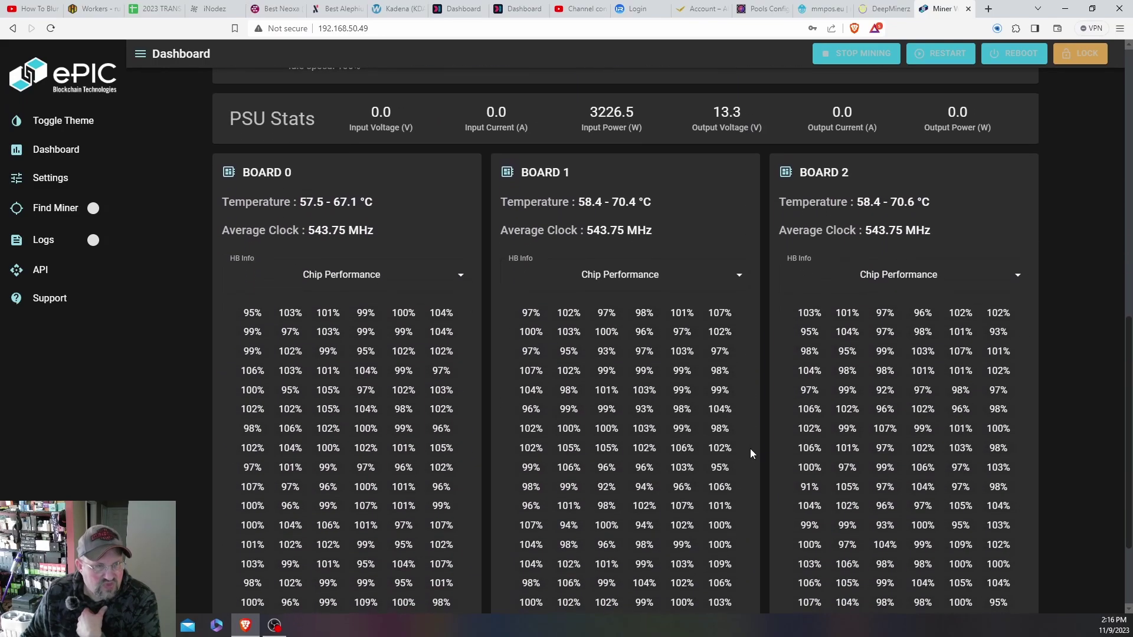
scroll(750, 450, down, 2)
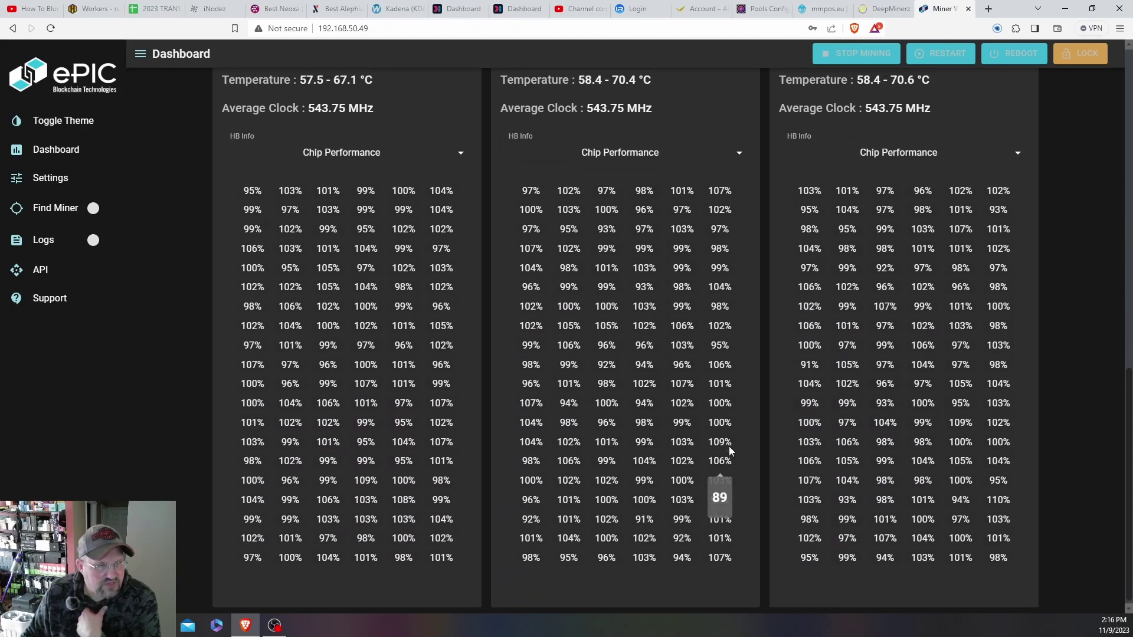
scroll(728, 447, up, 3)
scroll(729, 446, up, 3)
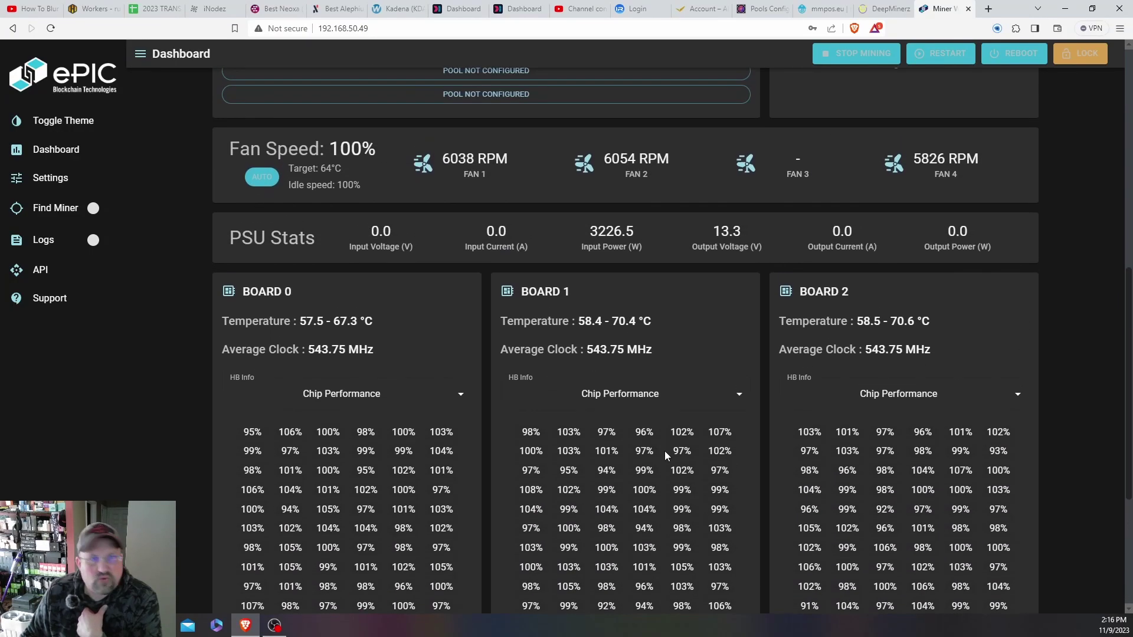
scroll(660, 451, up, 1)
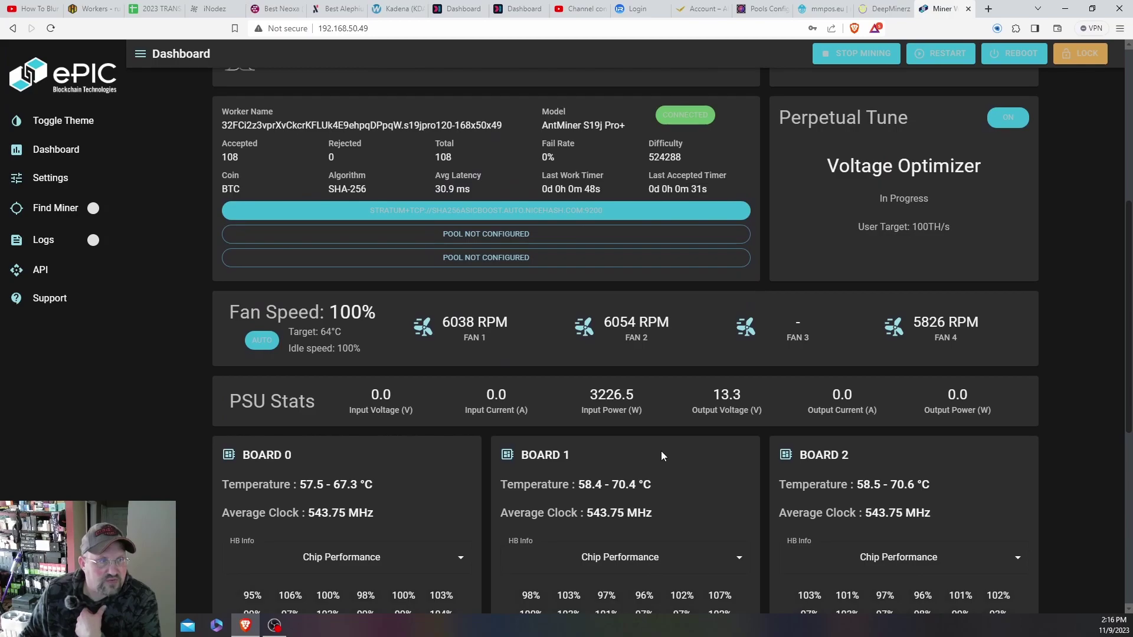
scroll(661, 451, up, 2)
scroll(662, 459, up, 2)
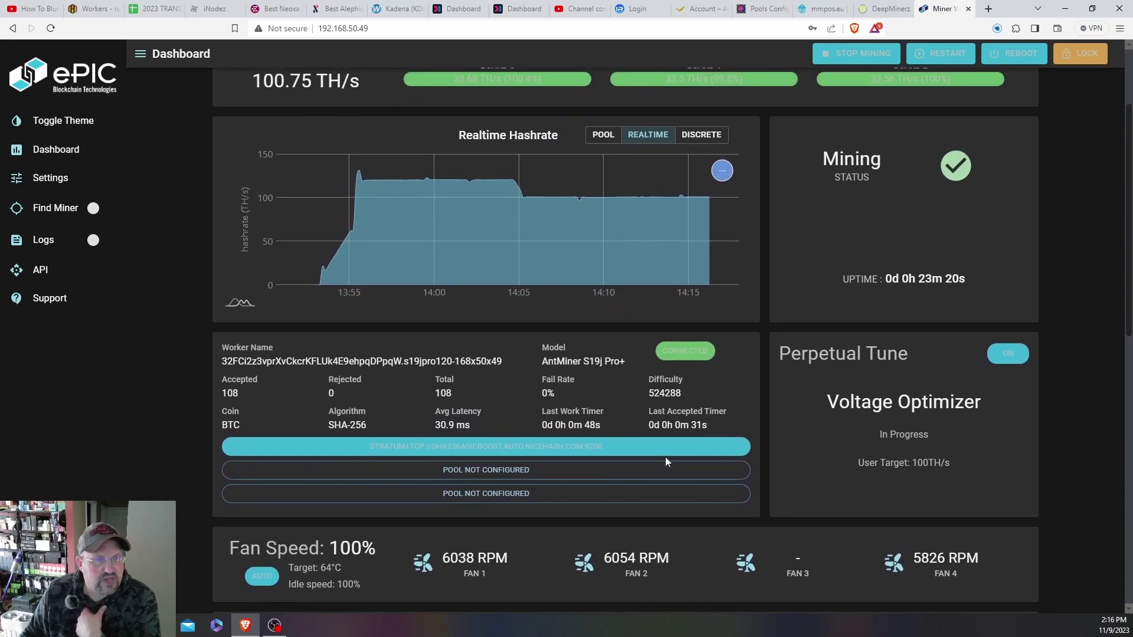
scroll(666, 460, up, 2)
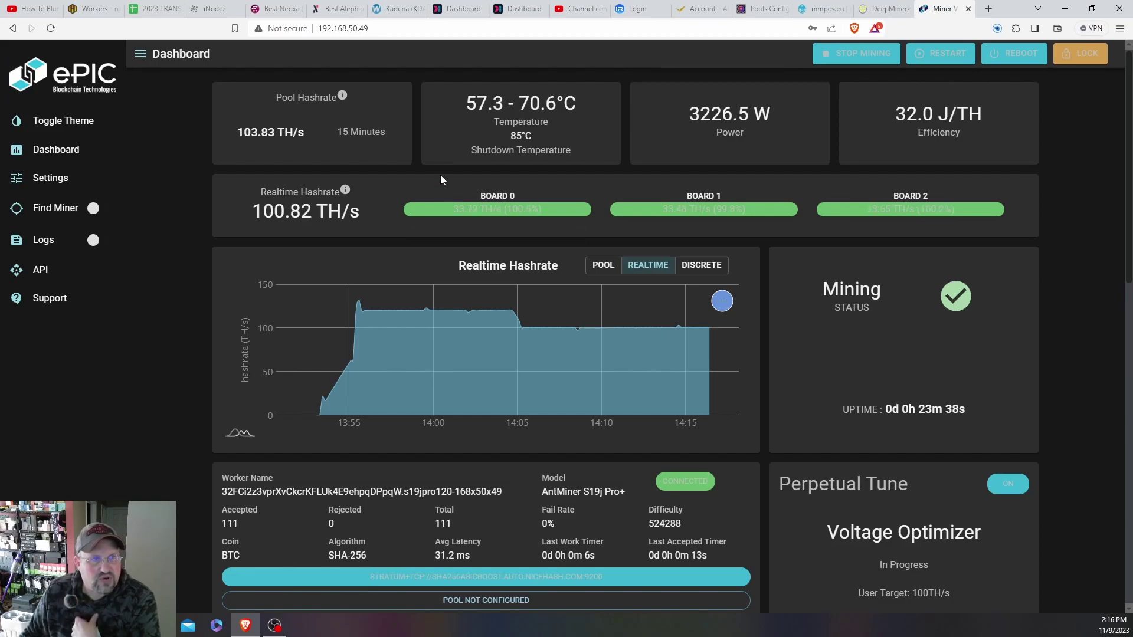
- Switch to the Hive OS farm's workers page
click(98, 9)
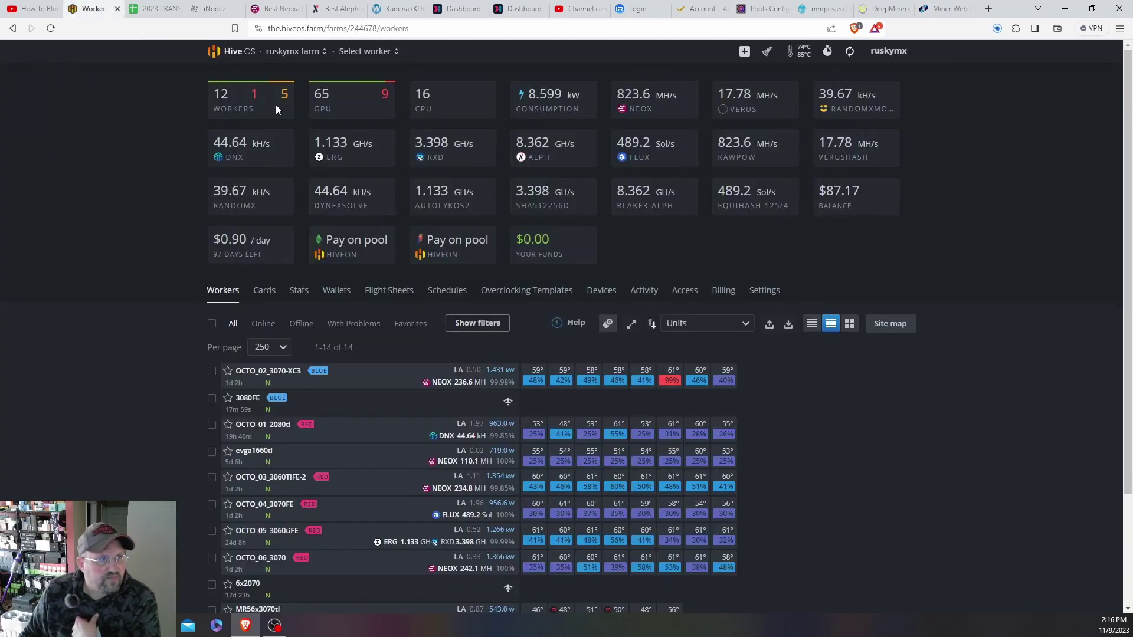